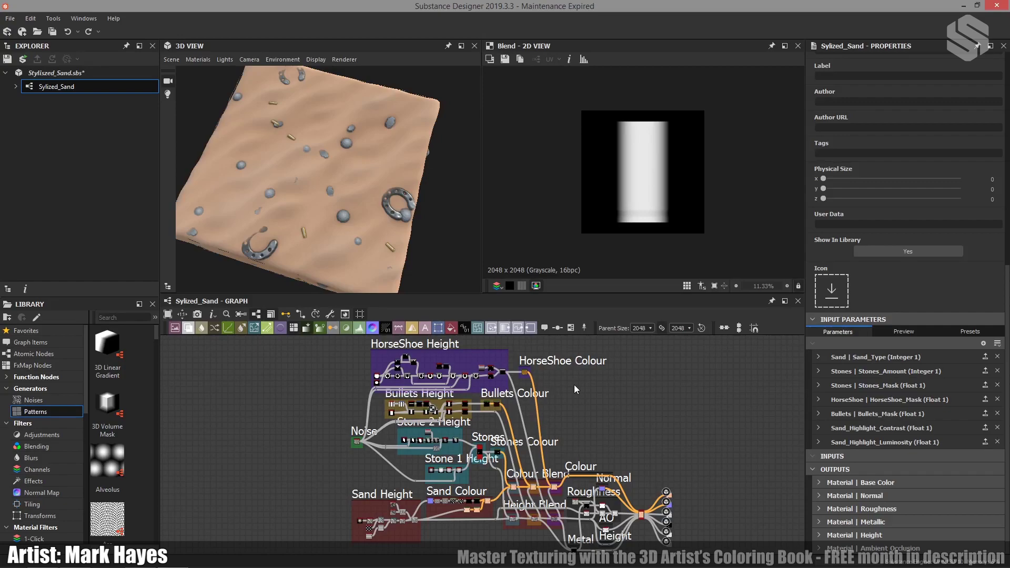
- Zoom and pan the graph to frame the HorseShoe Height nodes, from frame title to chain end
scroll(386, 377, "up", 3)
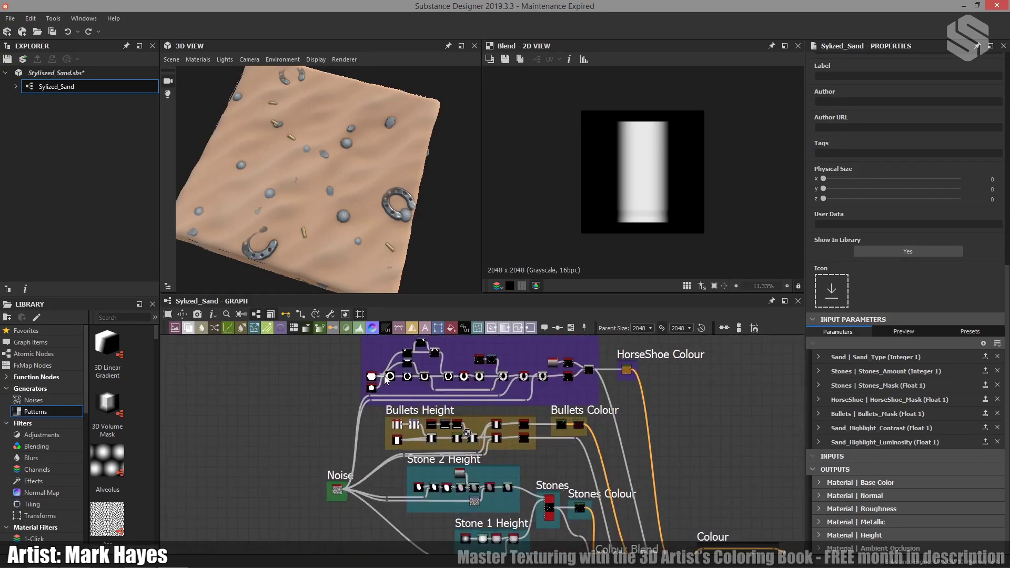
scroll(385, 377, "up", 5)
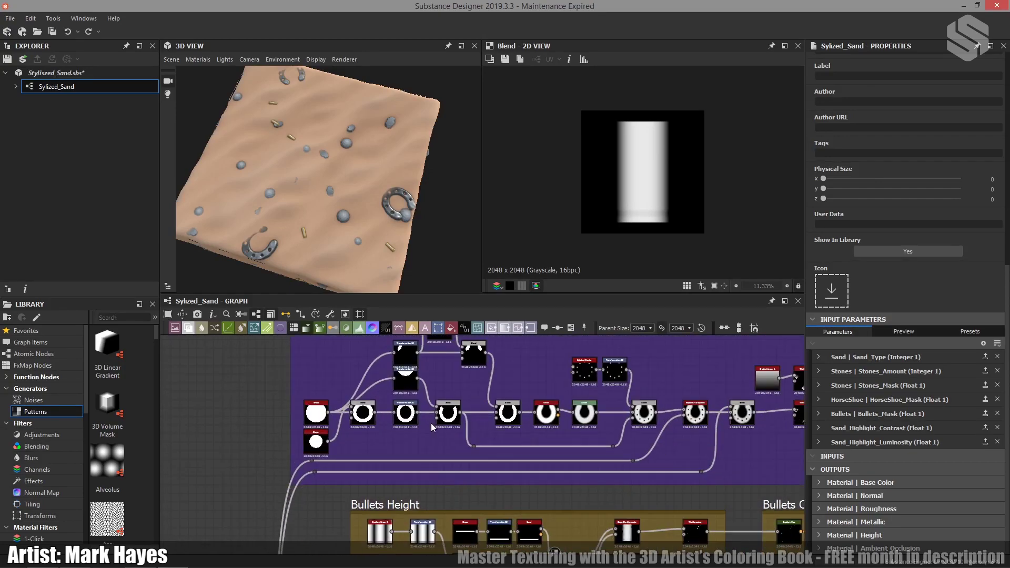
middle_click_drag(431, 427, 449, 451)
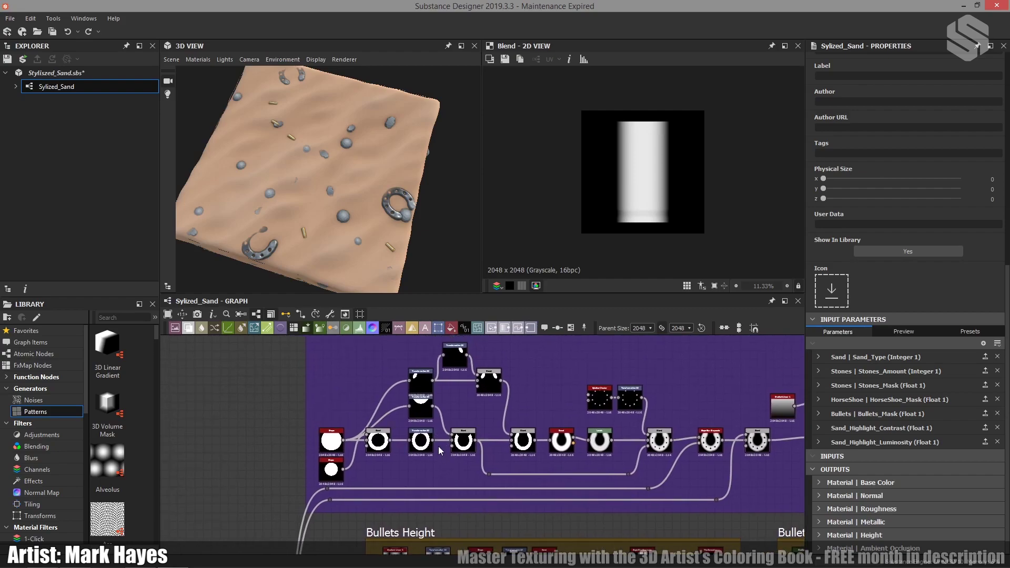
middle_click_drag(393, 465, 337, 489)
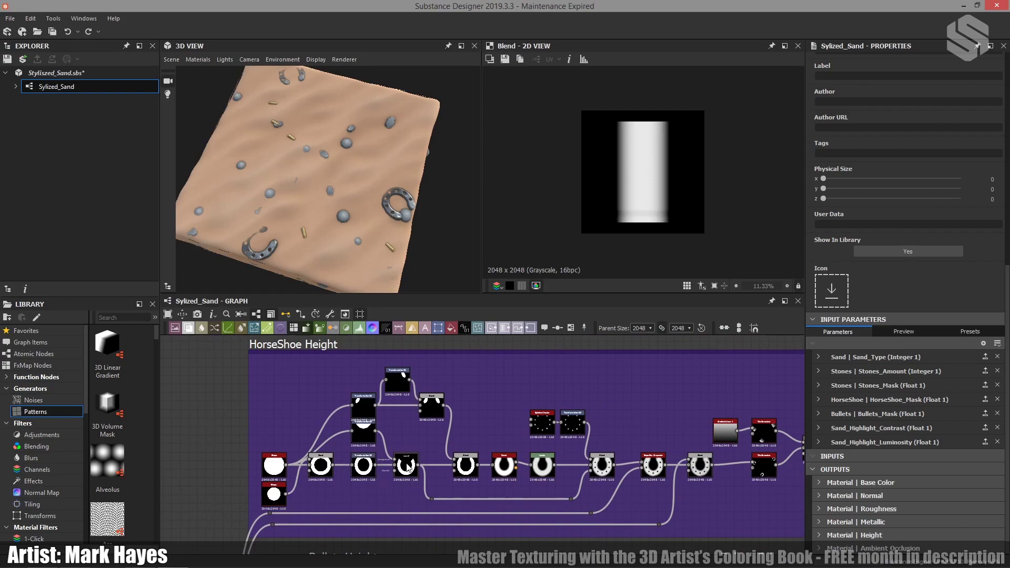
middle_click_drag(695, 470, 557, 468)
- Preview the horseshoe Blend output and select the half-circle Transformation 2D node
double_click(558, 467)
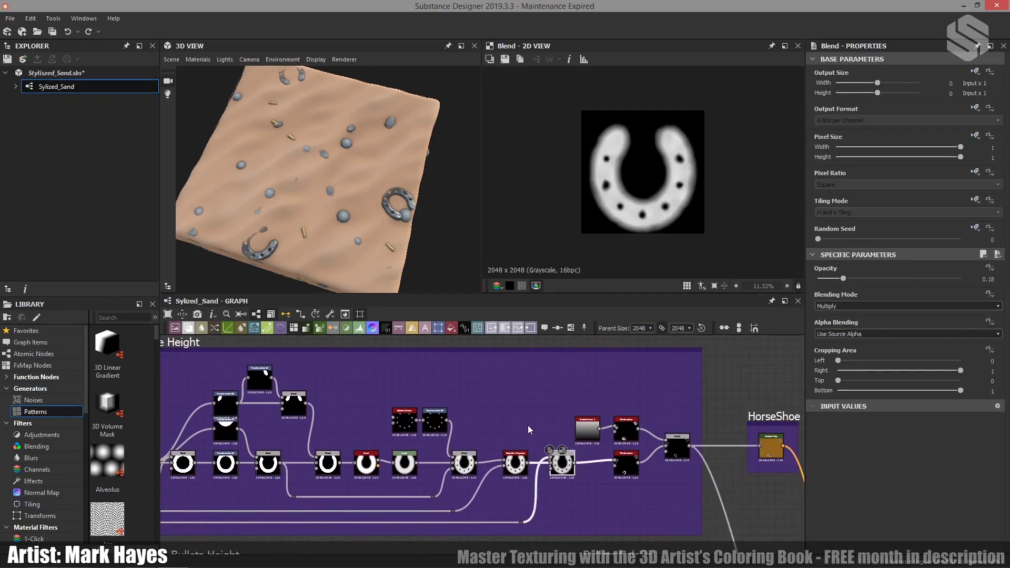
middle_click_drag(474, 442, 548, 438)
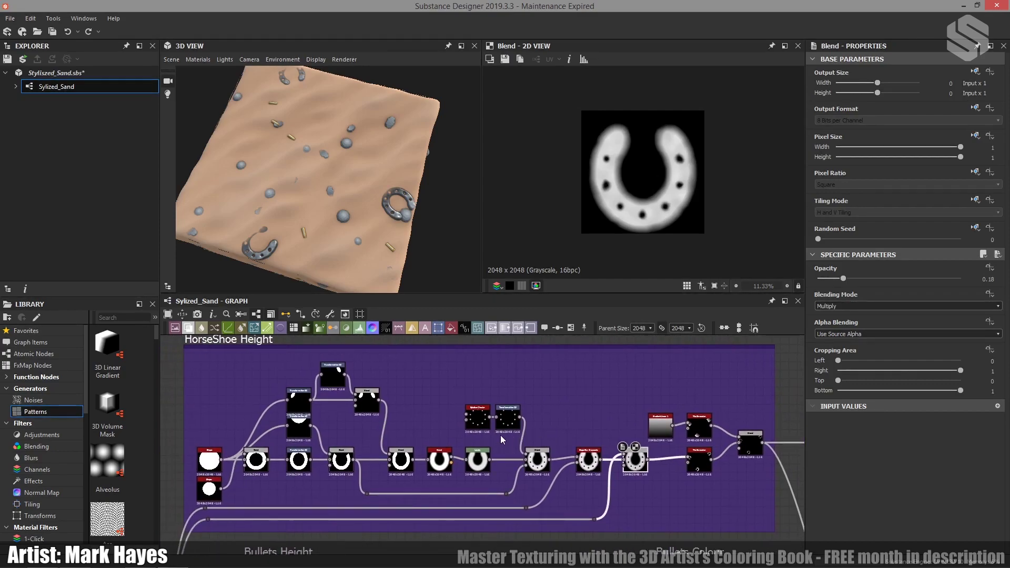
middle_click_drag(332, 447, 371, 453)
left_click(340, 434)
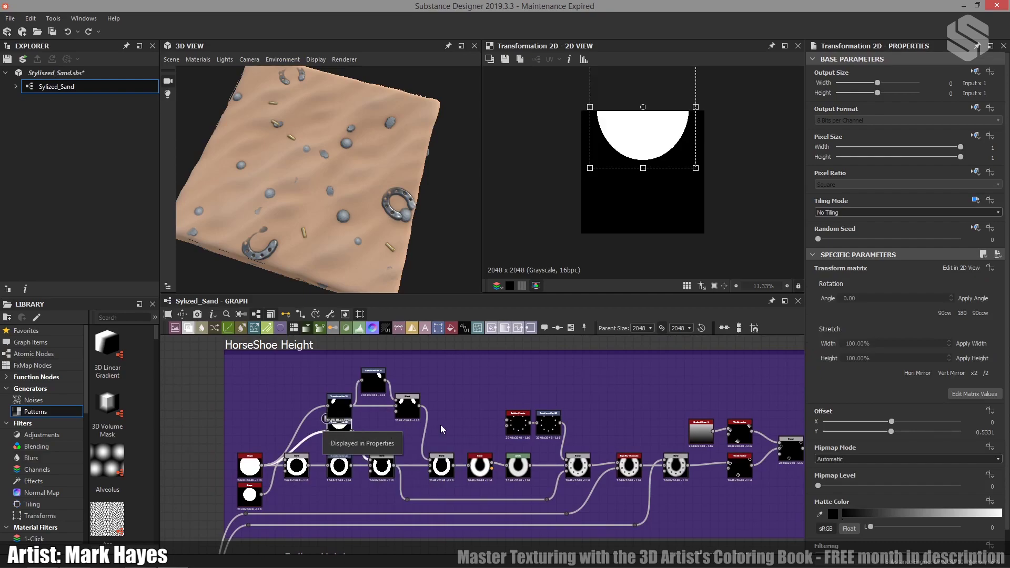
- Set the half-circle transform's tiling inheritance to Absolute and Tiling Mode to No Tiling
left_click(975, 200)
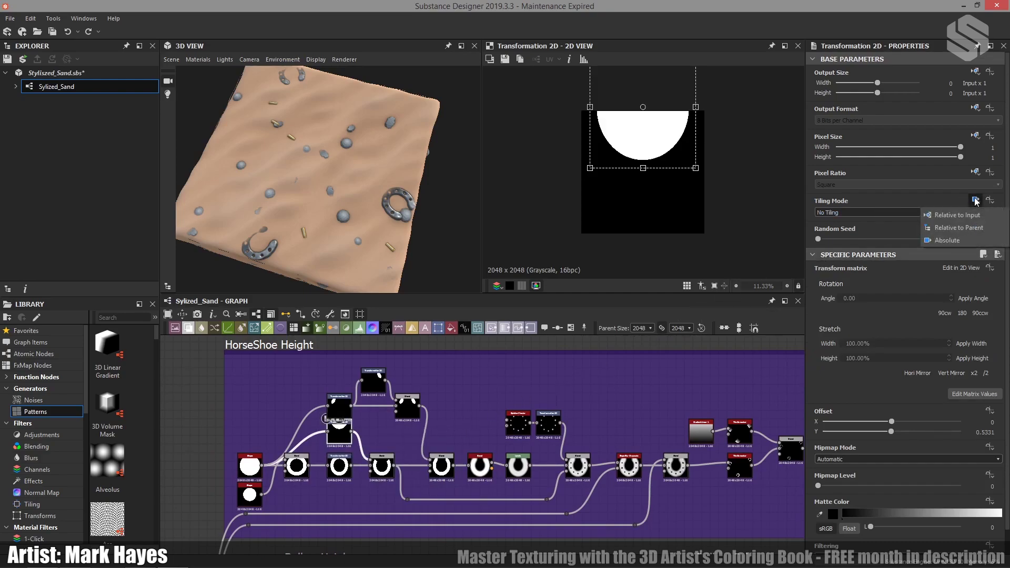
left_click(945, 229)
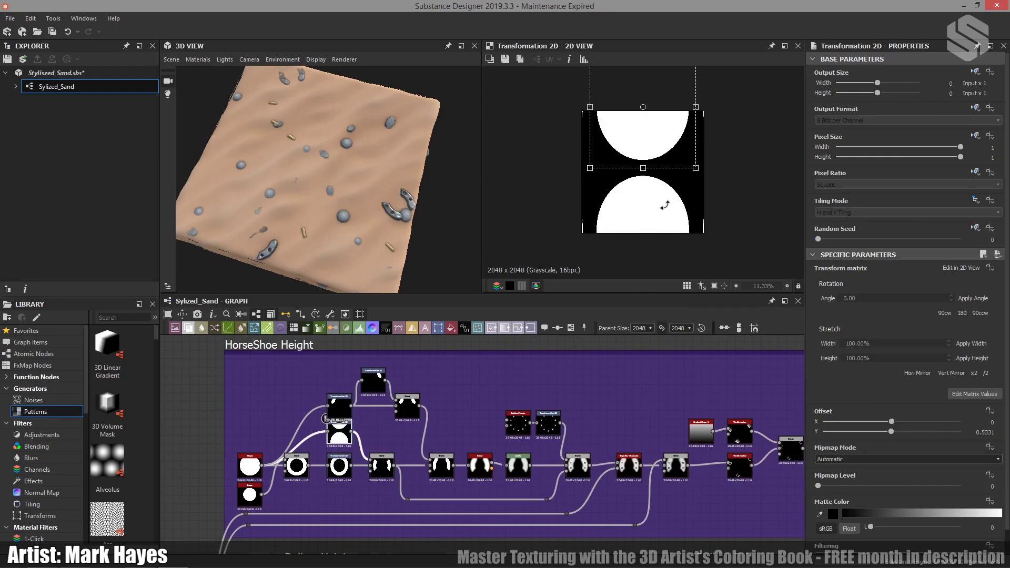
left_click(976, 201)
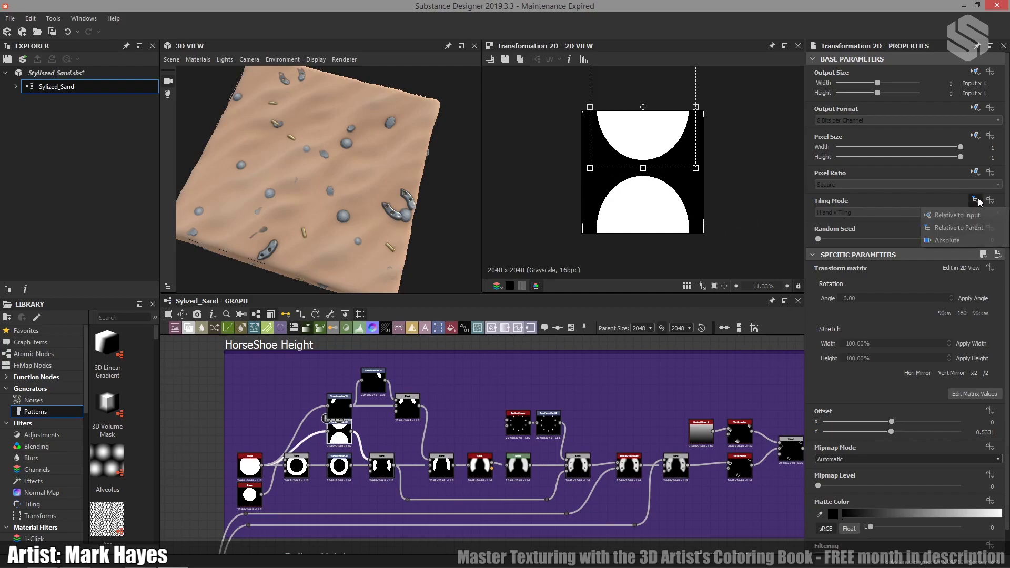
left_click(946, 240)
left_click(847, 212)
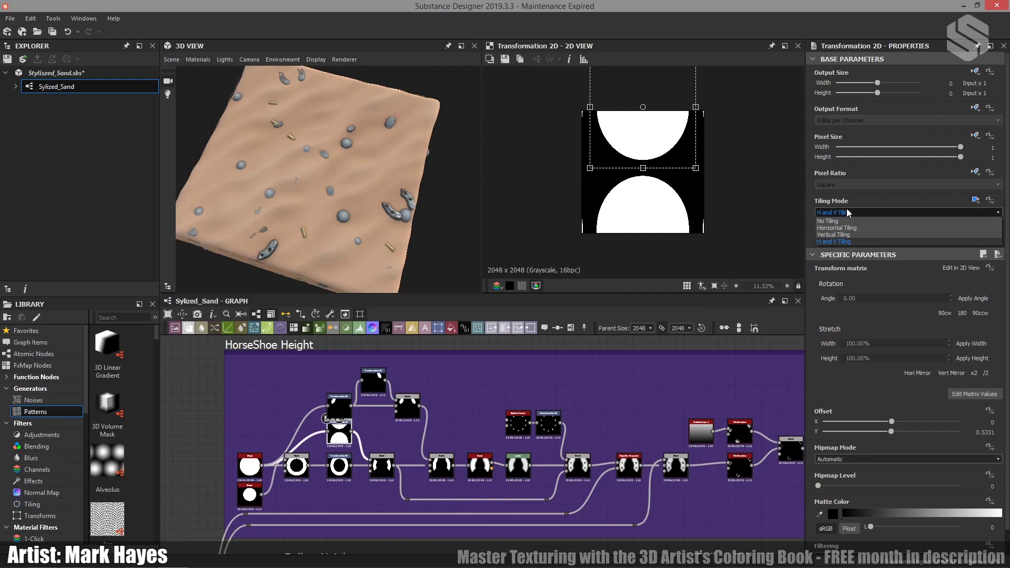
left_click(838, 216)
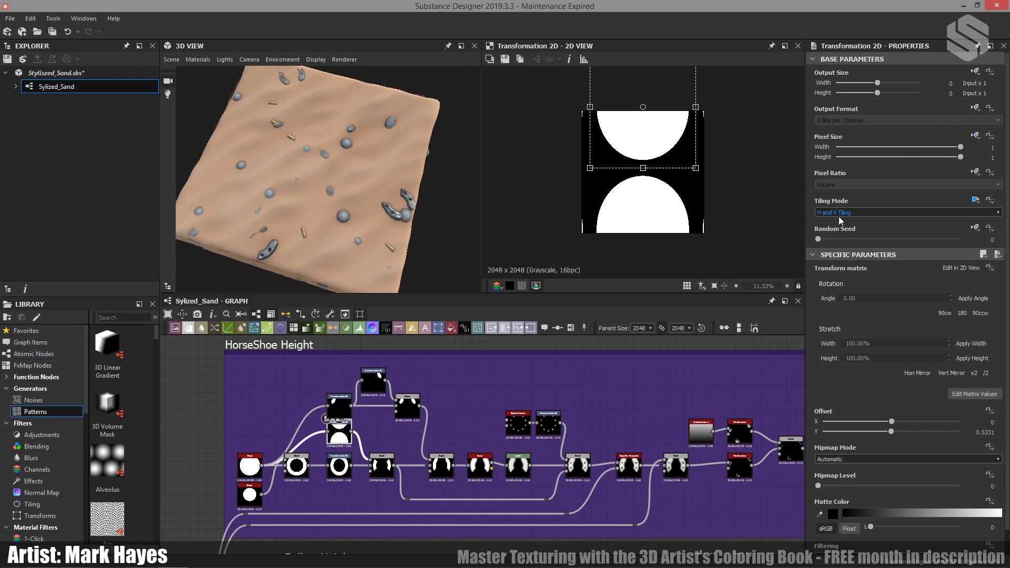
left_click(832, 210)
left_click(832, 219)
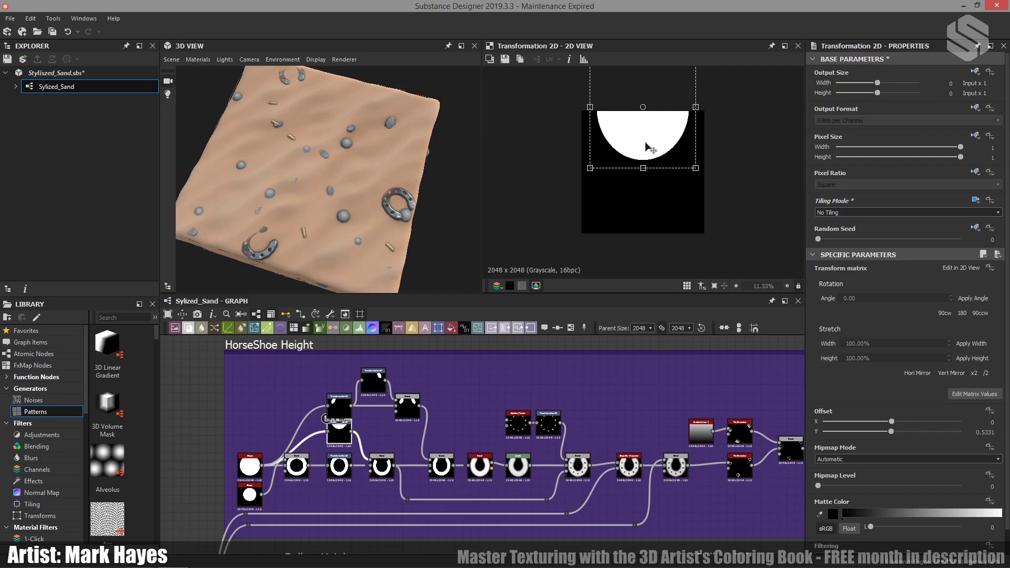
- Preview the Subtract Blend, then trial-shift the upper Transformation 2D offset and undo it
middle_click_drag(381, 459, 404, 452)
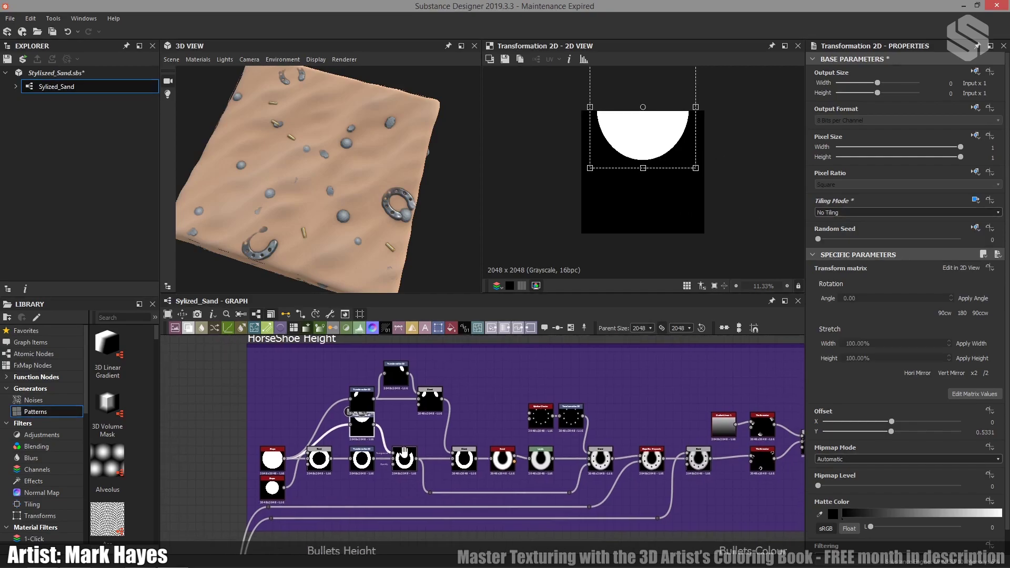
scroll(404, 452, "up", 4)
left_click(421, 476)
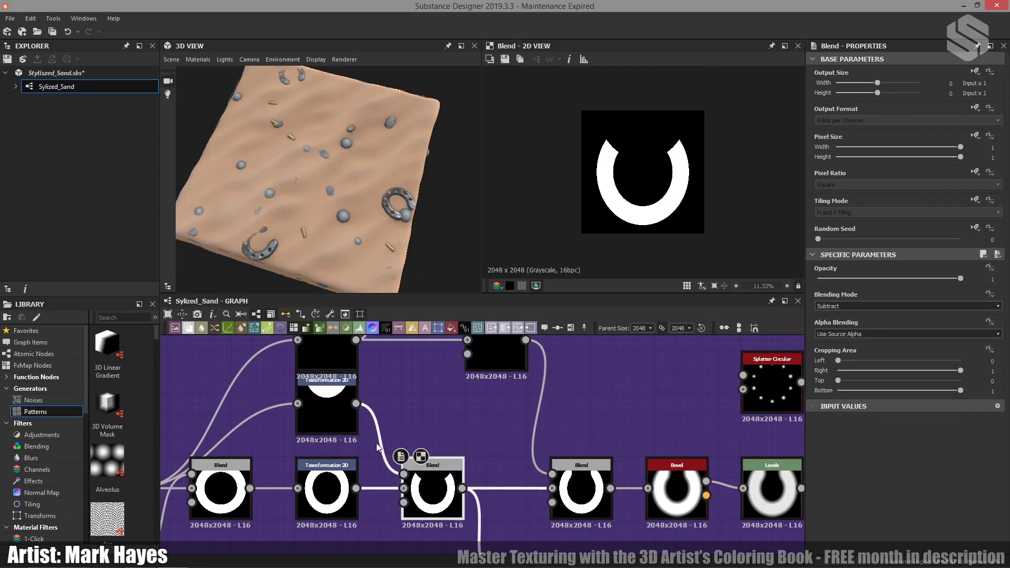
left_click(328, 416)
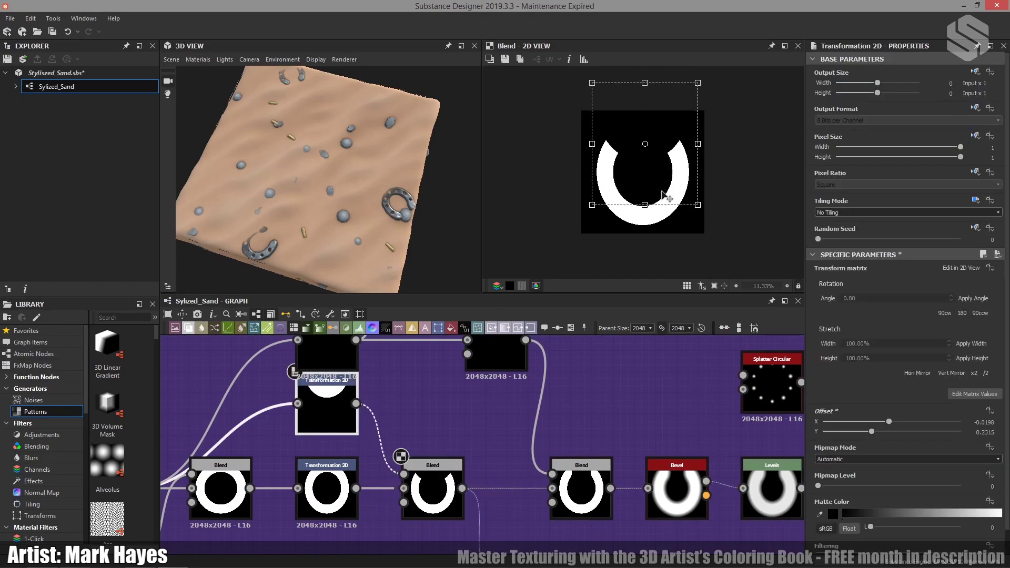
left_click_drag(665, 196, 693, 201)
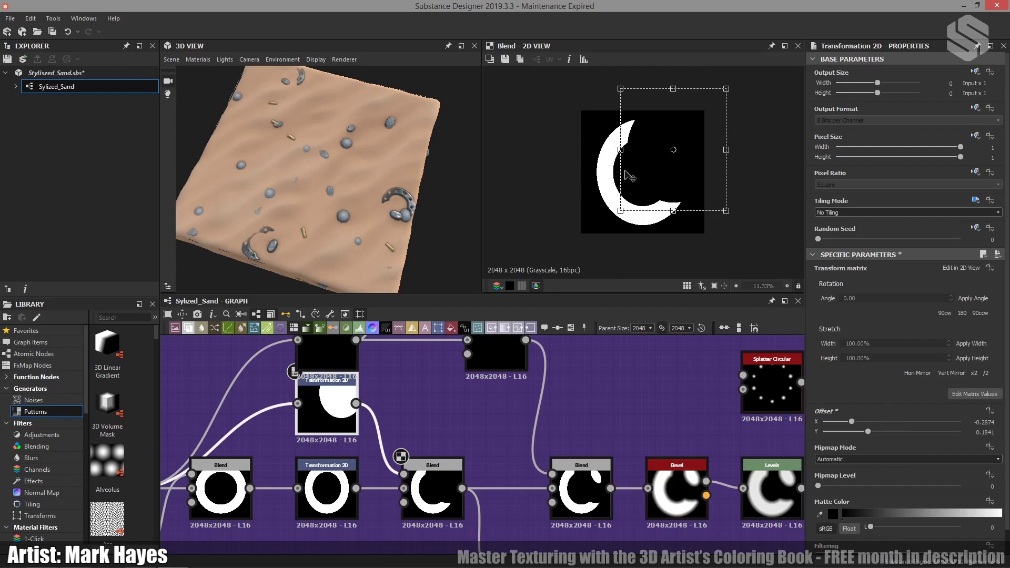
key("ctrl+z")
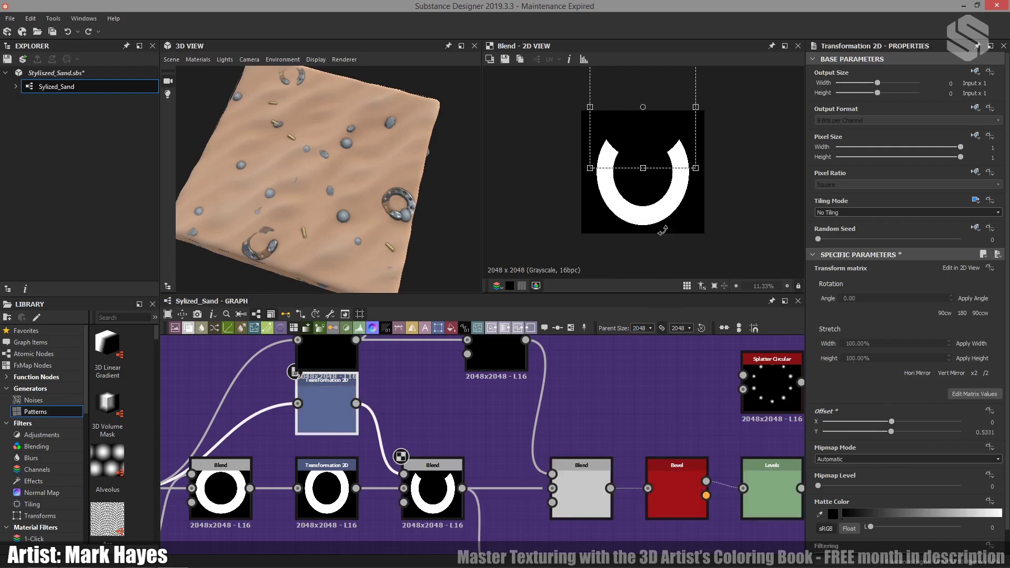
- Inspect the Subtract Blend and the following Add (Linear Dodge) Blend in the horseshoe chain
scroll(440, 438, "up", 2)
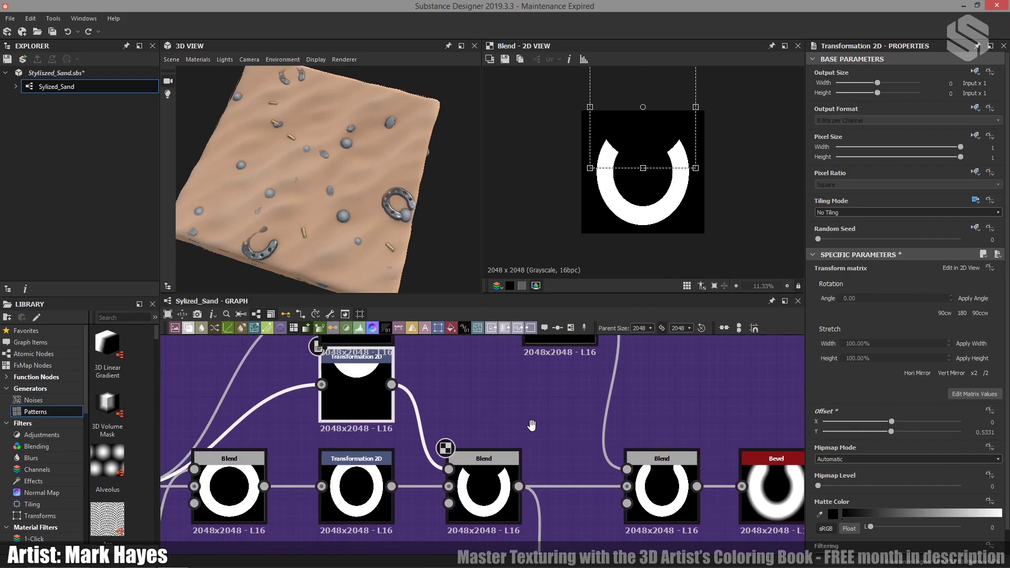
scroll(510, 494, "down", 2)
left_click(496, 471)
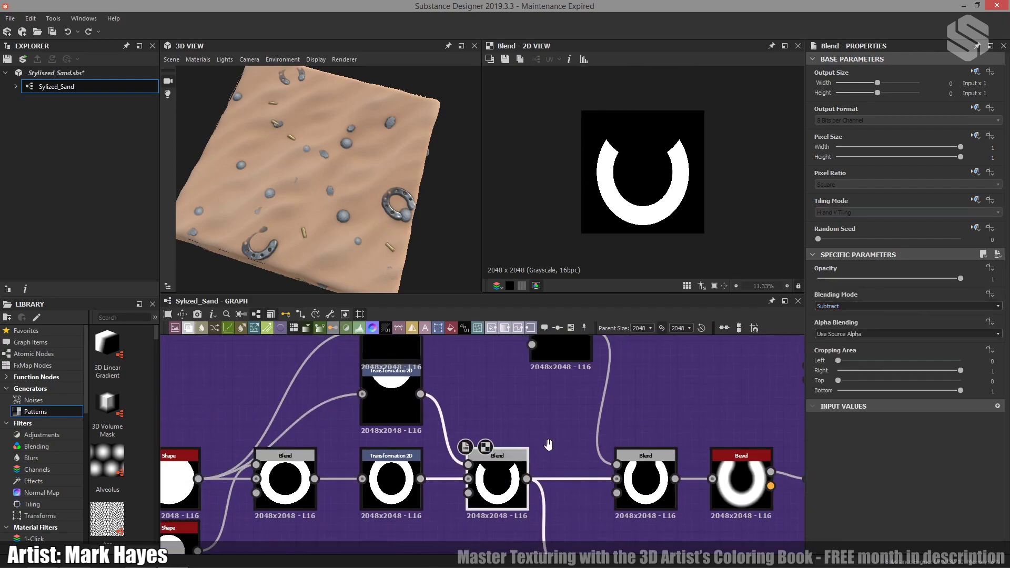
scroll(553, 473, "down", 3)
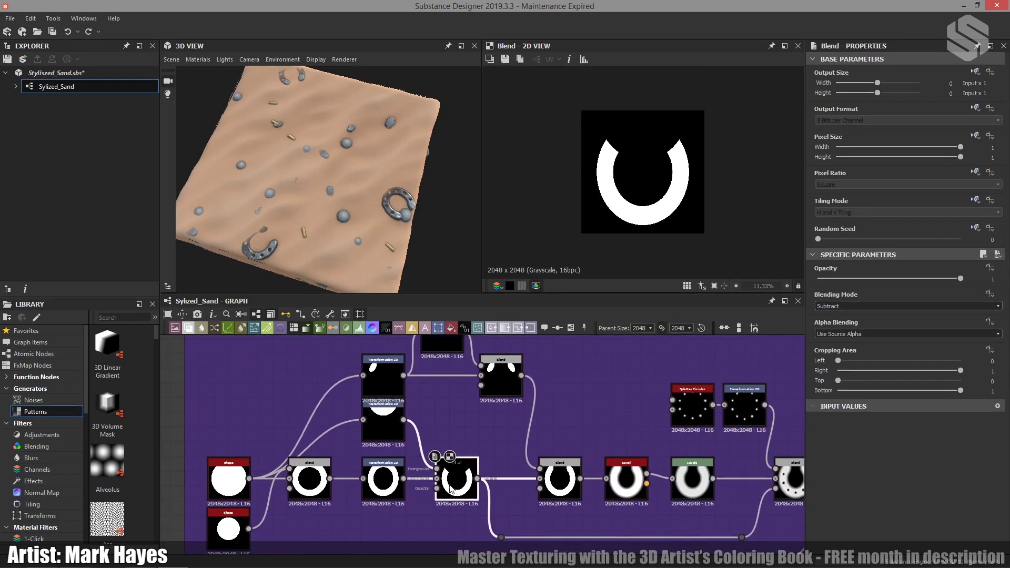
middle_click_drag(507, 460, 434, 449)
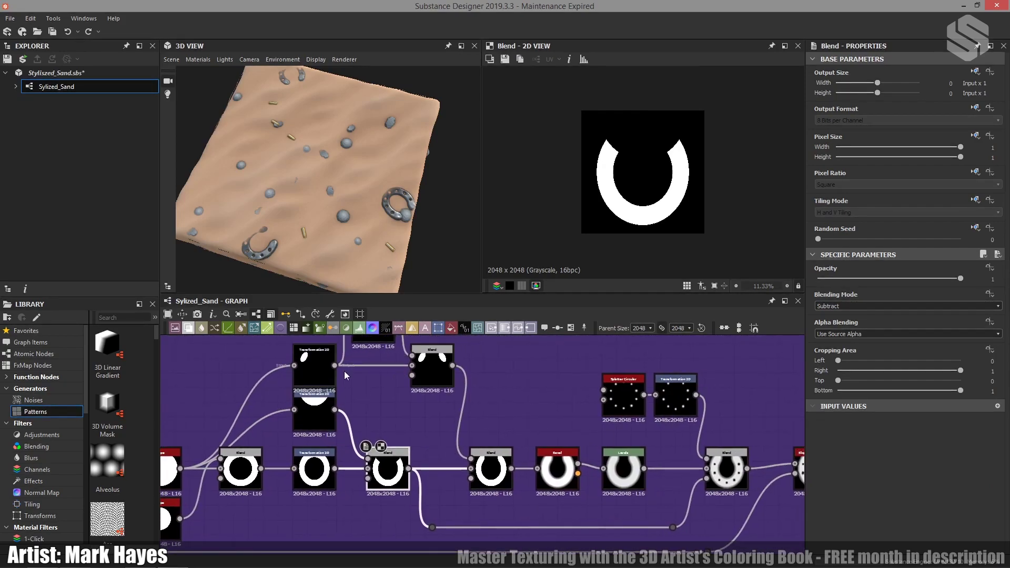
left_click(491, 466)
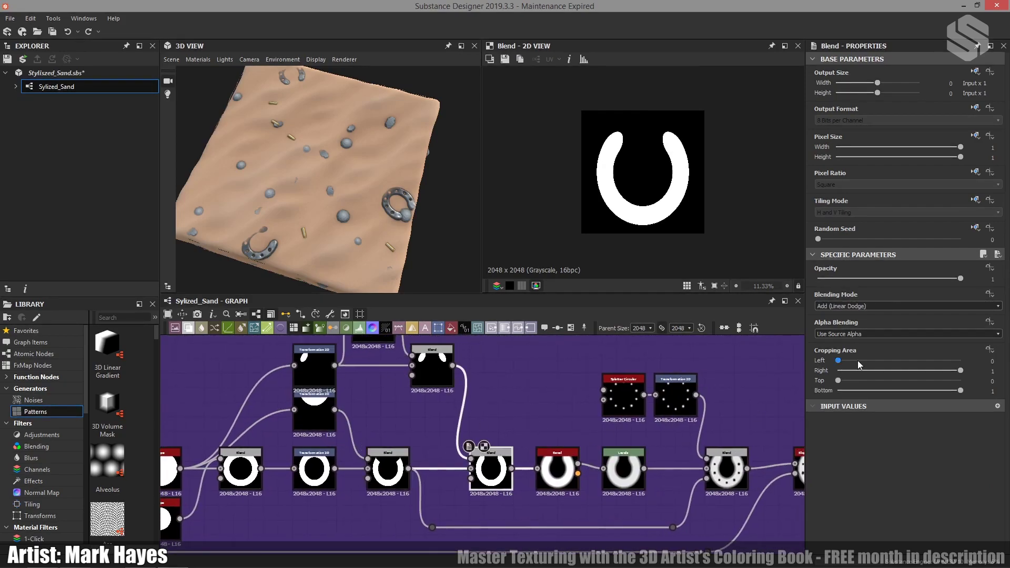
middle_click_drag(484, 421, 452, 455)
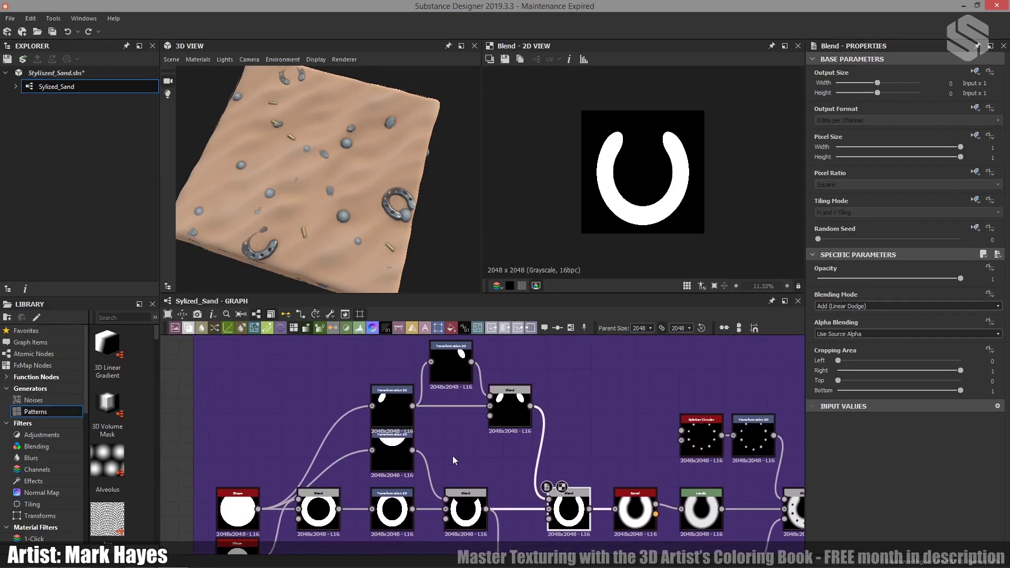
- Preview the ellipse Blend and transforms, then toggle Hori Mirror twice so the top ellipse sits right
double_click(517, 406)
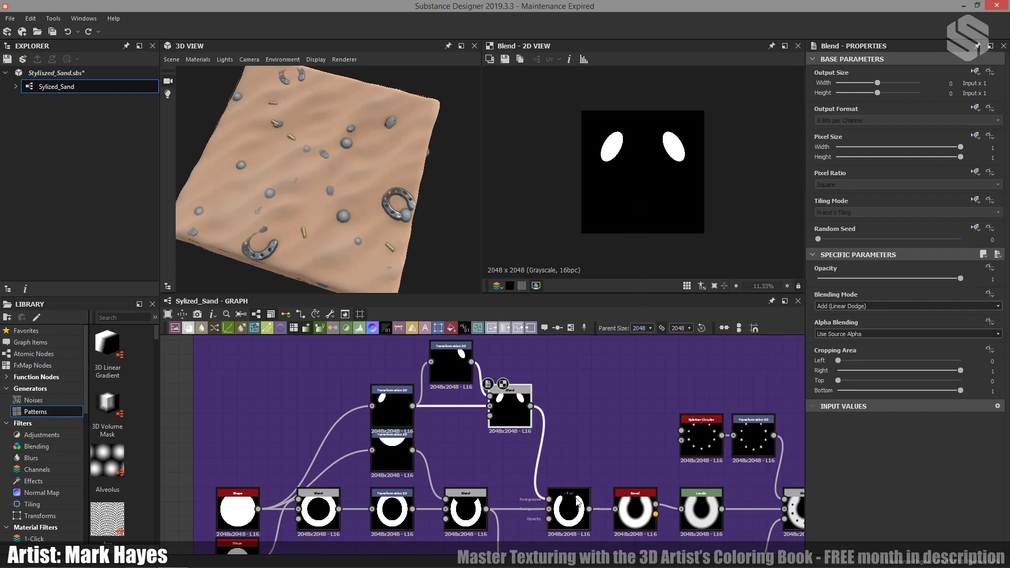
double_click(399, 402)
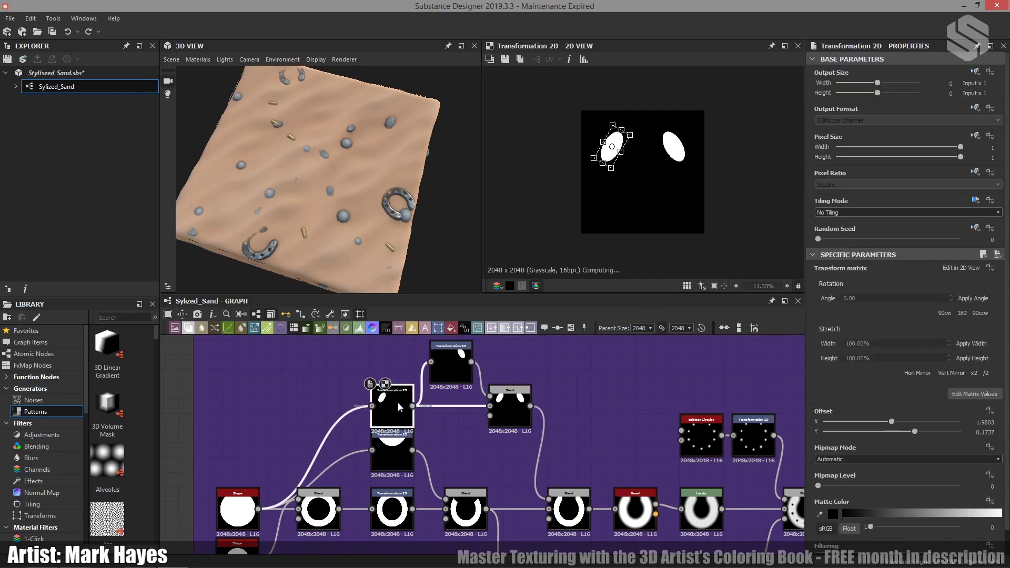
double_click(451, 363)
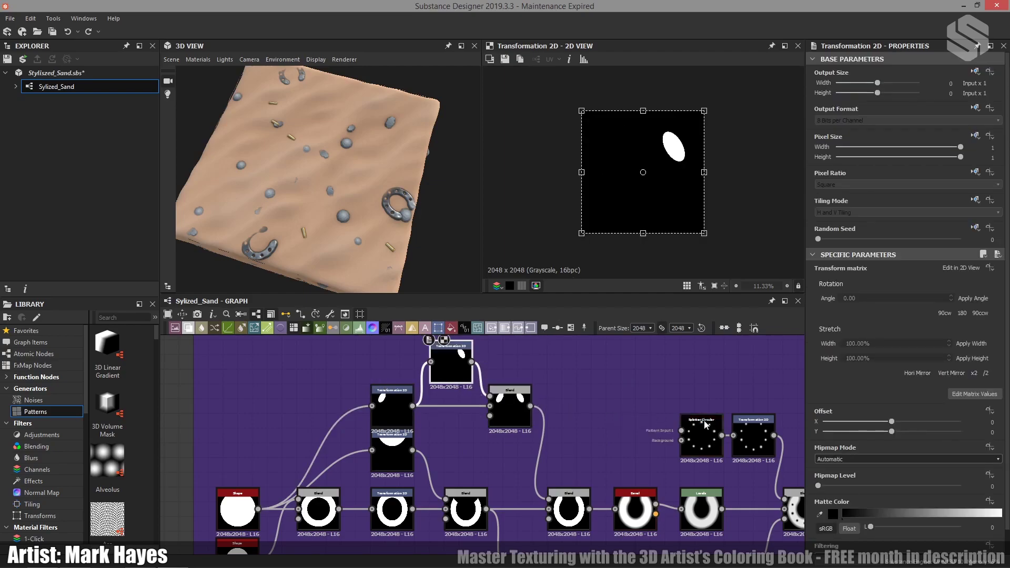
left_click(910, 373)
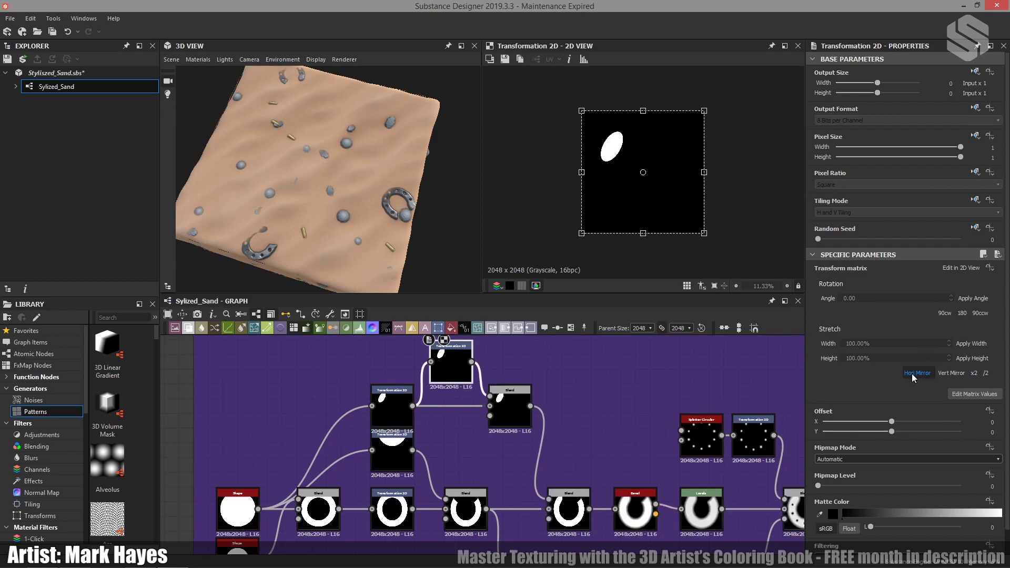
left_click(911, 374)
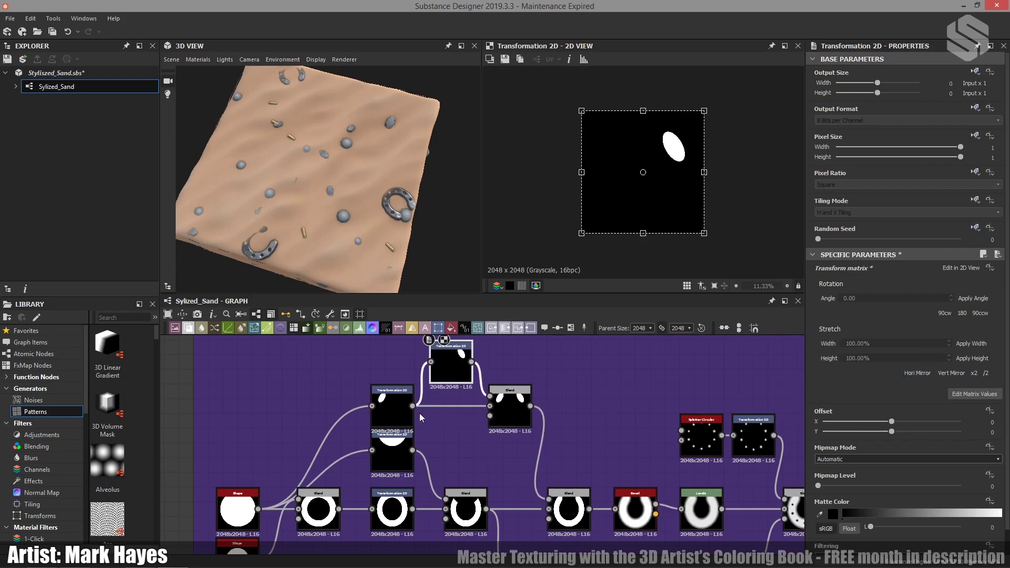
- Drag the ellipse transform's gizmo onto the horseshoe's left tip to round it, then deselect the node
left_click(568, 508)
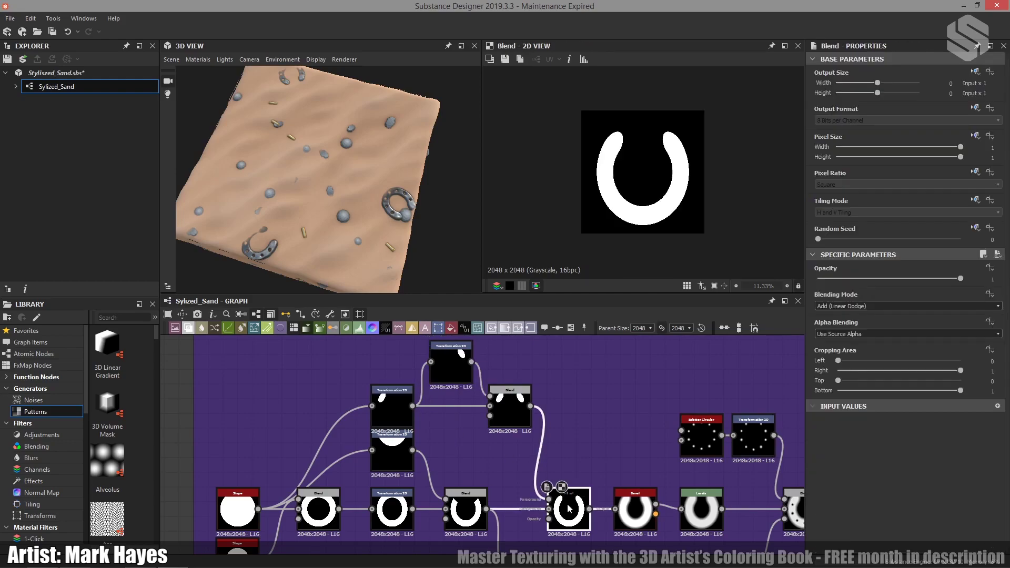
left_click(388, 407)
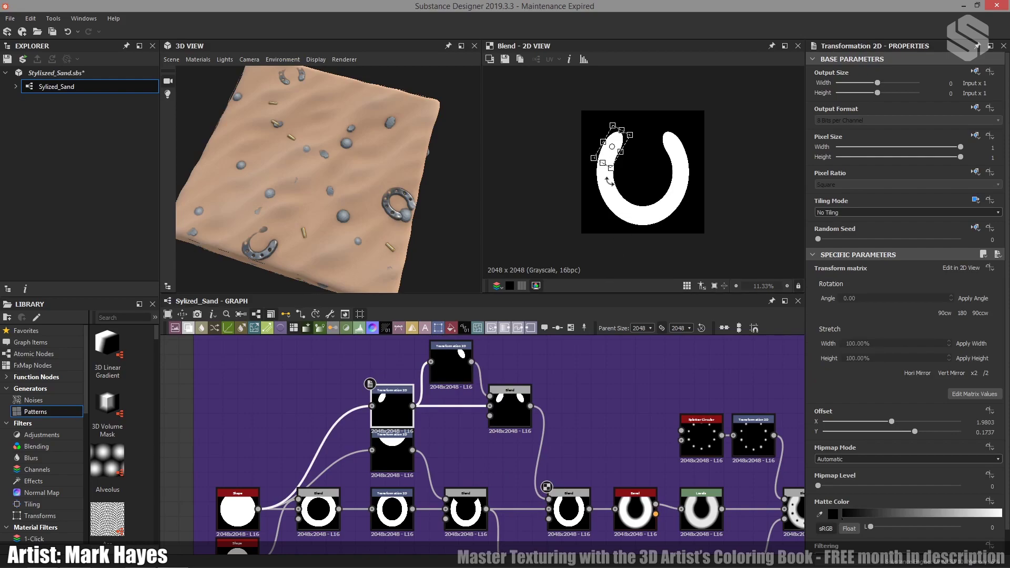
left_click_drag(617, 159, 638, 184)
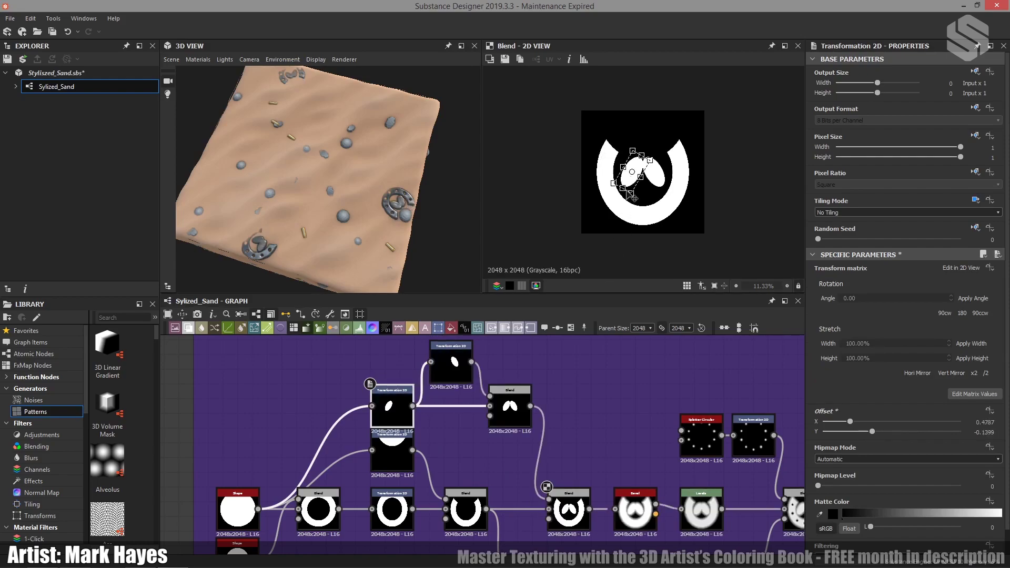
left_click_drag(637, 188, 621, 152)
scroll(620, 152, "up", 5)
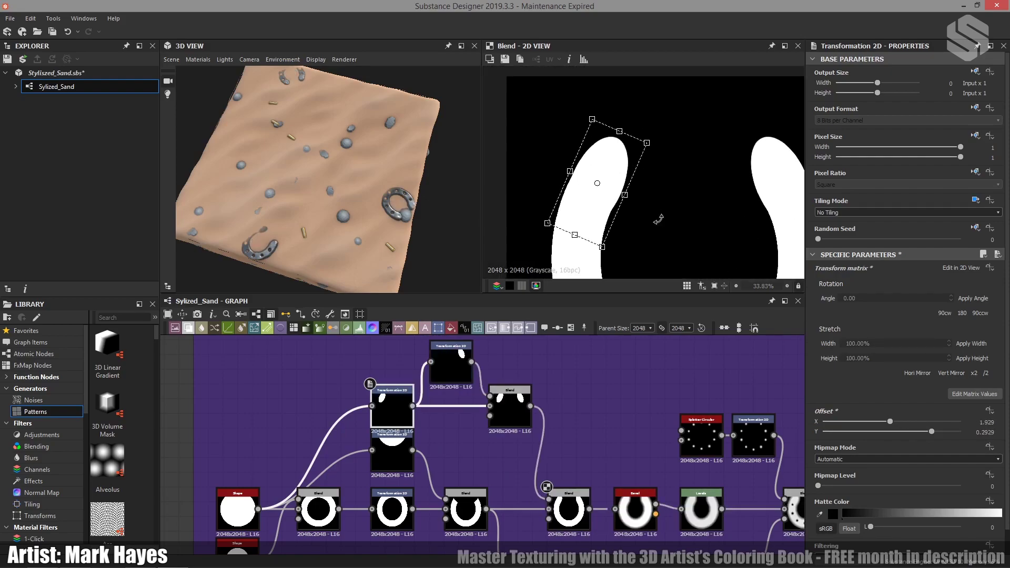
left_click_drag(603, 262, 608, 266)
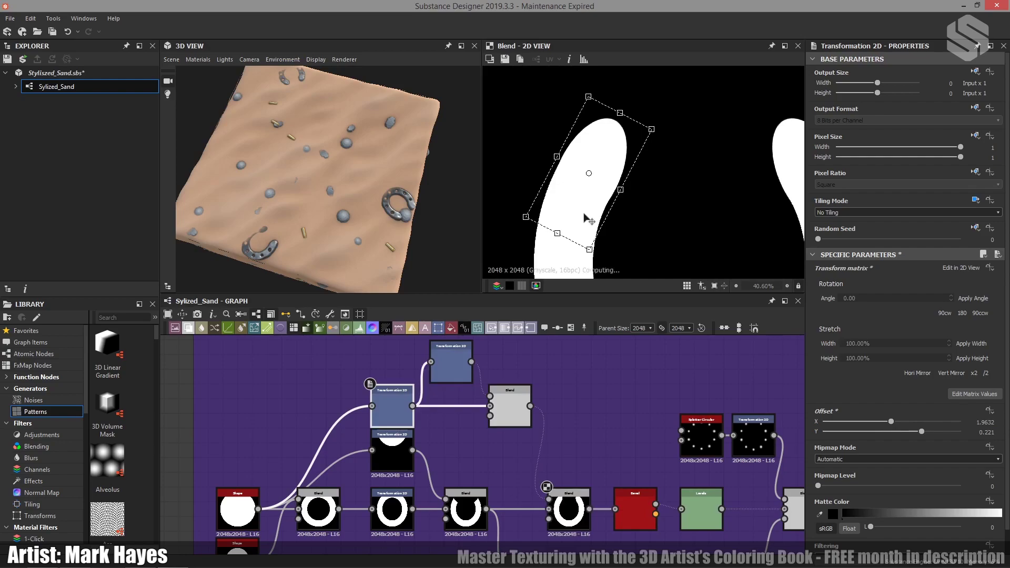
mouse_move(586, 218)
left_mouse_down()
mouse_move(585, 207)
mouse_move(589, 216)
left_mouse_up()
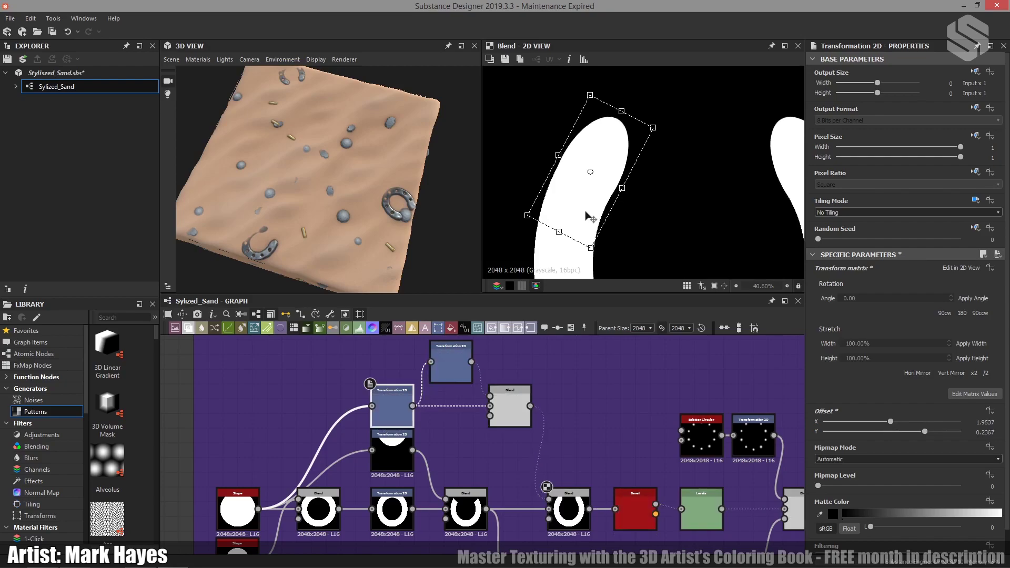
scroll(634, 213, "down", 5)
left_click(618, 385)
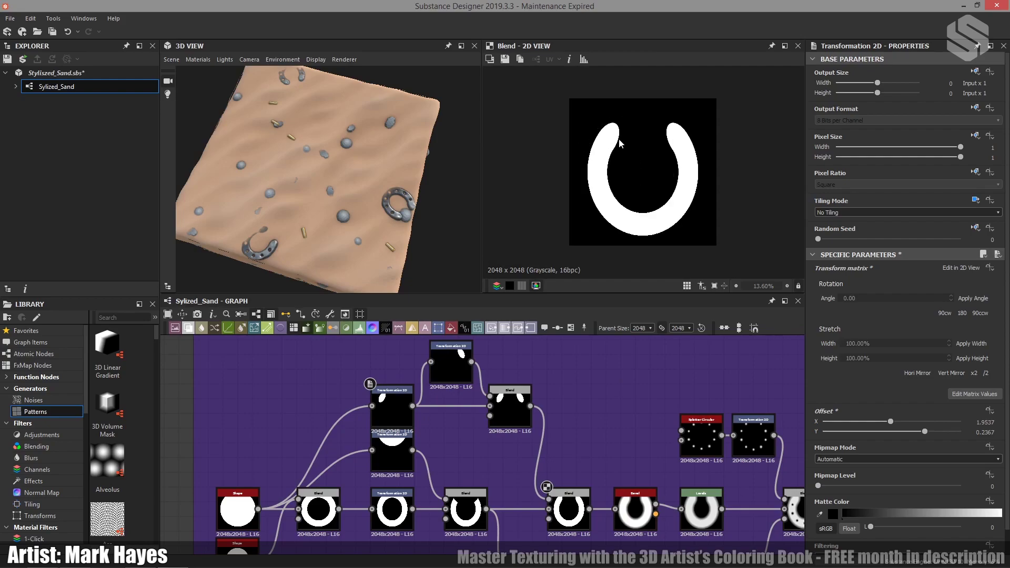
middle_click_drag(611, 450, 457, 424)
- Preview the blurred Levels horseshoe, then pan over and select the Splatter Circular node
scroll(535, 422, "down", 2)
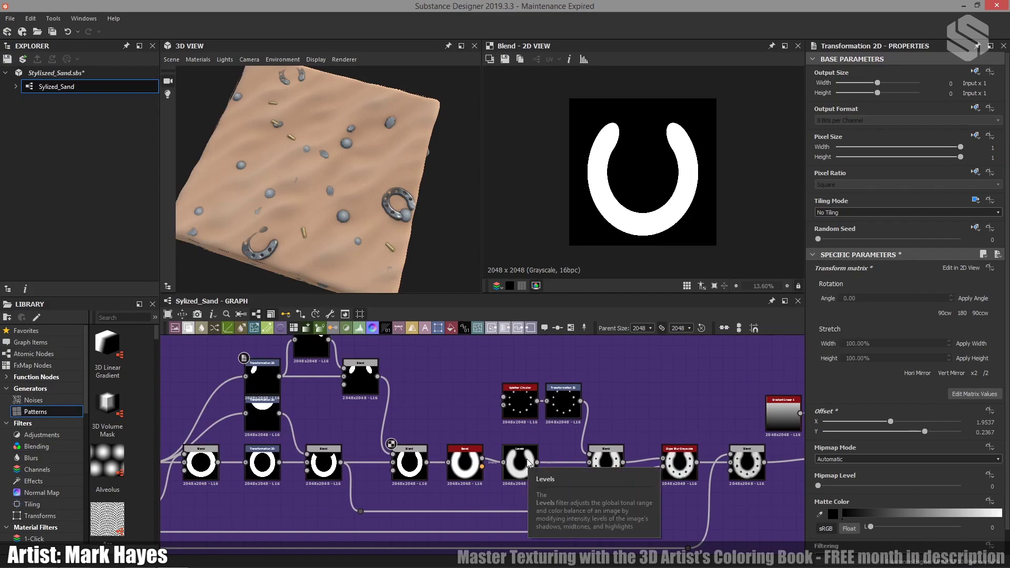
middle_click_drag(550, 460, 498, 474)
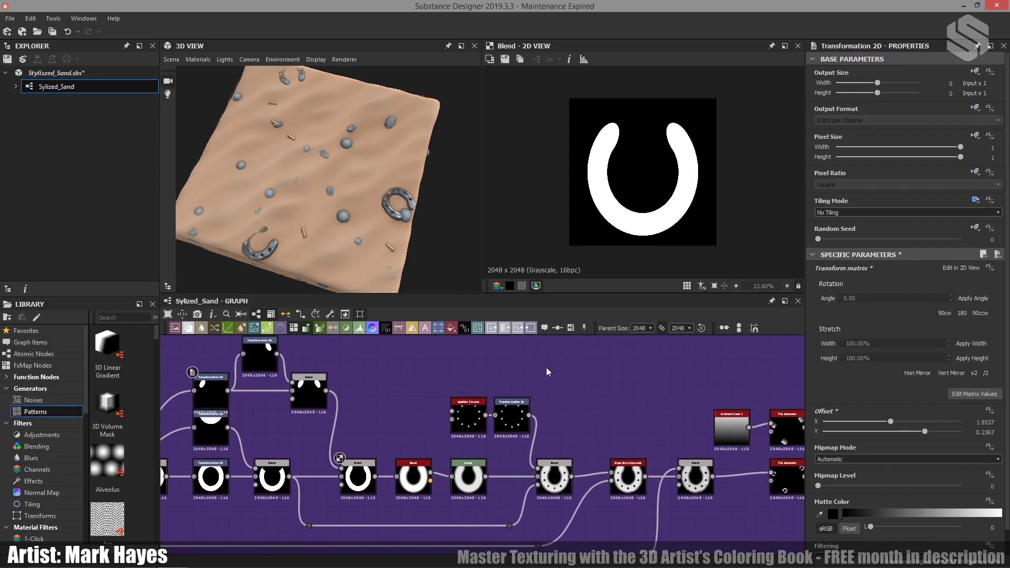
left_click(461, 487)
double_click(461, 487)
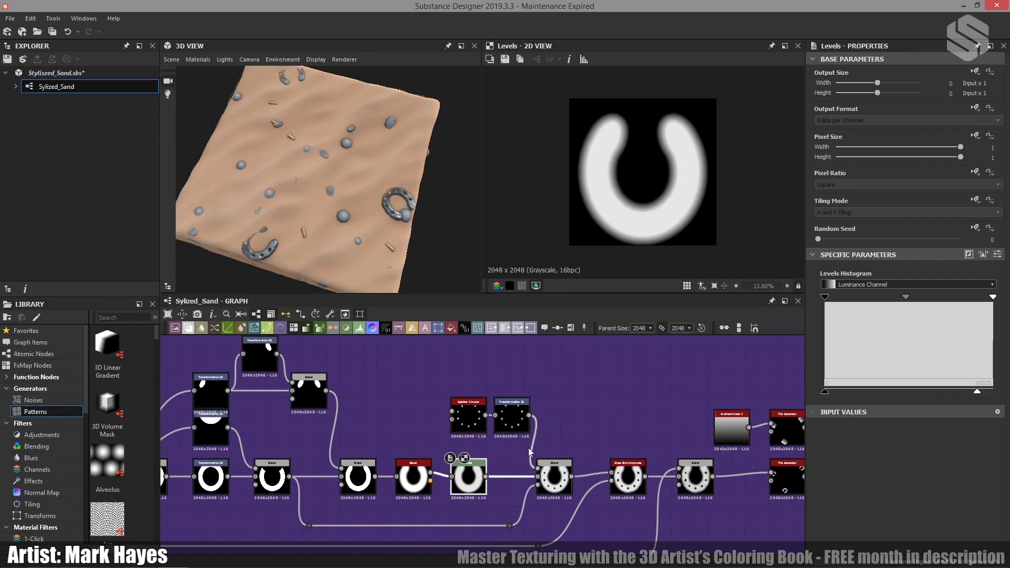
middle_click_drag(529, 446, 609, 422)
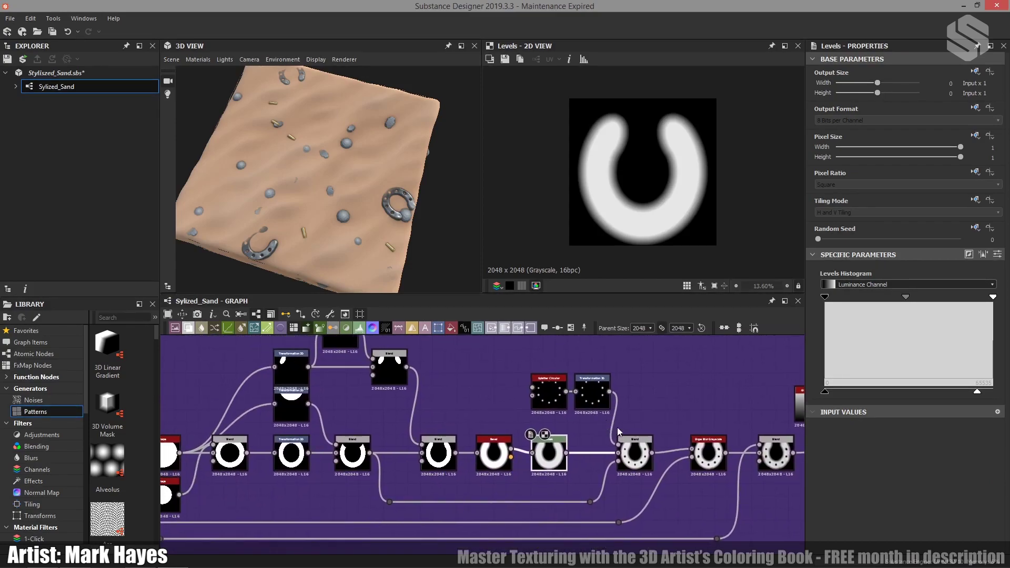
middle_click_drag(638, 463, 582, 461)
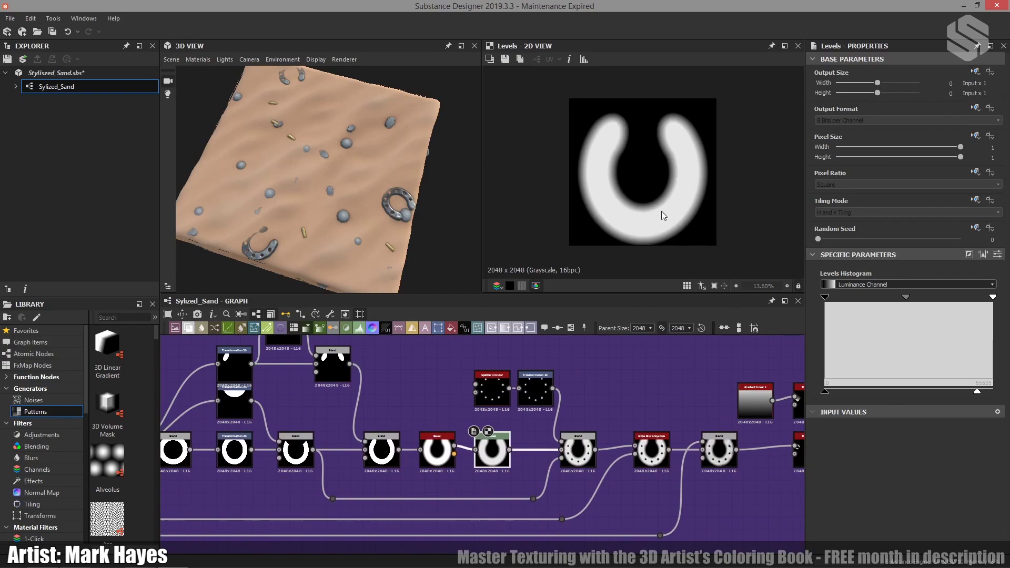
middle_click_drag(580, 417, 591, 418)
left_click(502, 392)
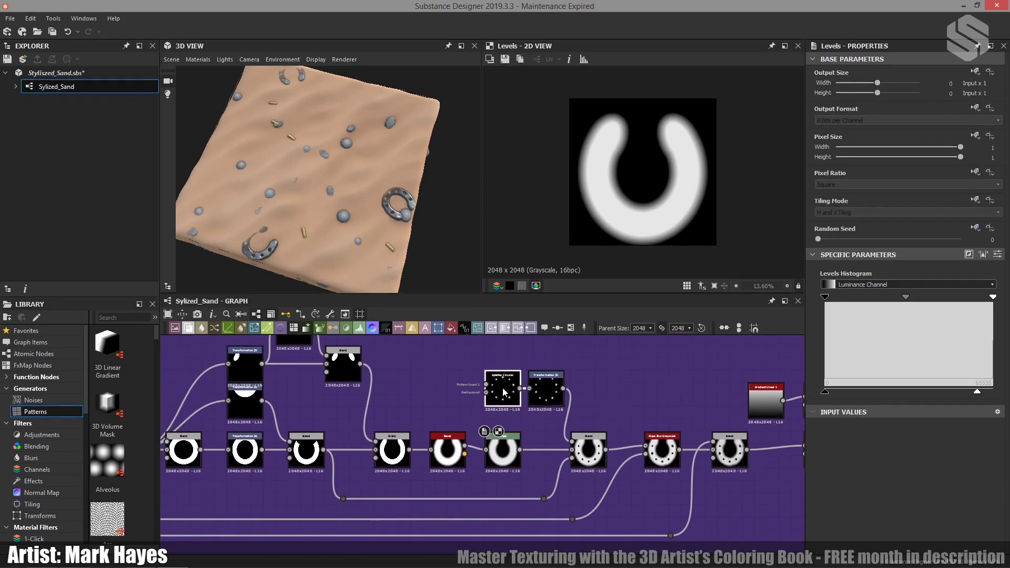
- Preview the Splatter Circular dot ring and the horseshoe with nail holes subtracted
double_click(502, 392)
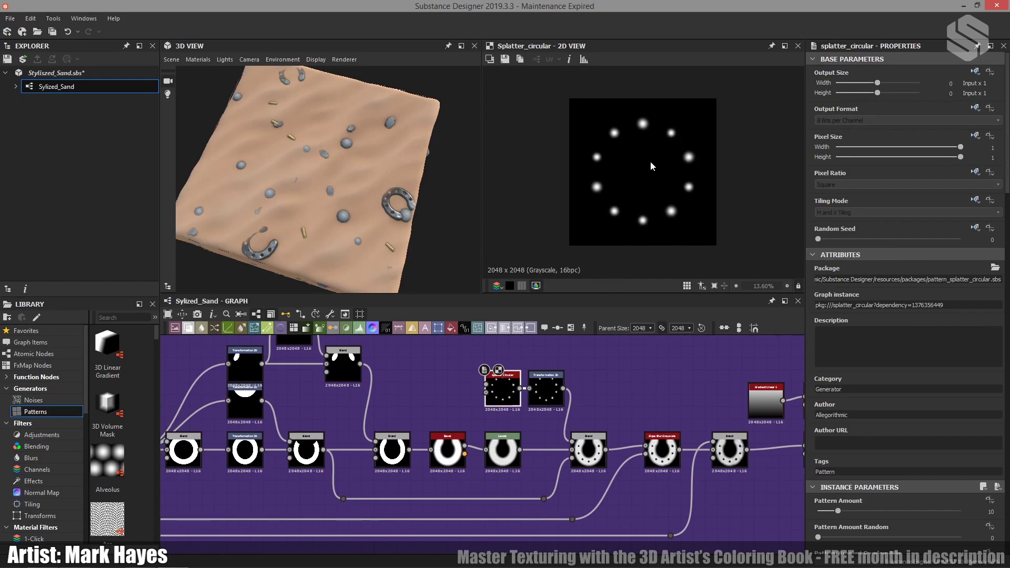
scroll(914, 440, "down", 7)
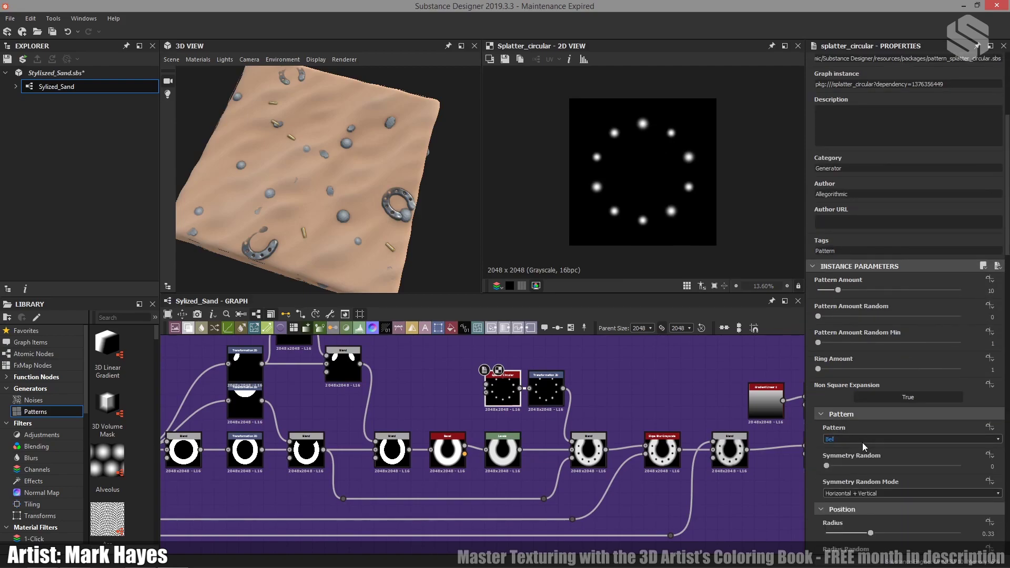
scroll(623, 175, "up", 3)
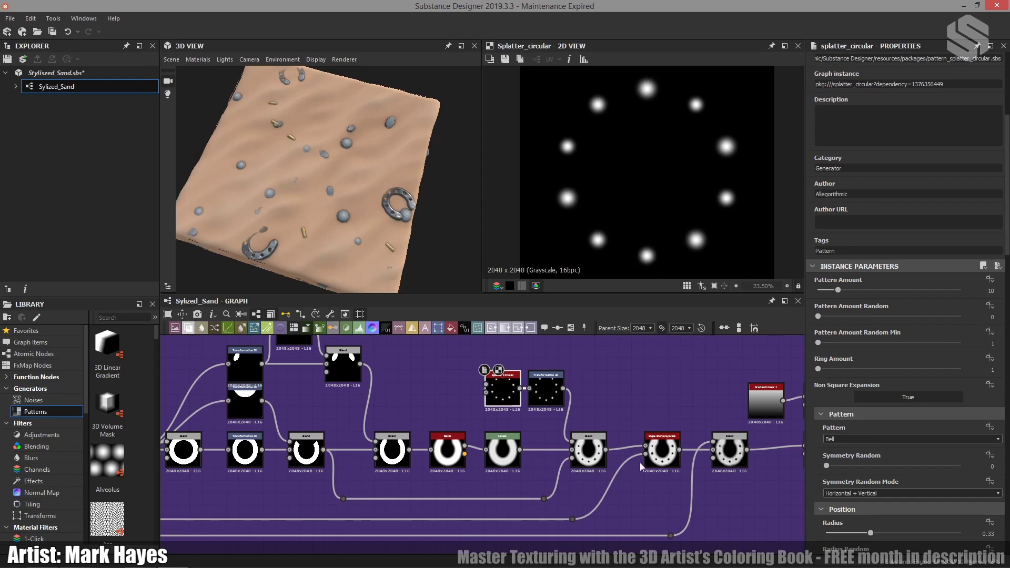
middle_click_drag(575, 441, 609, 439)
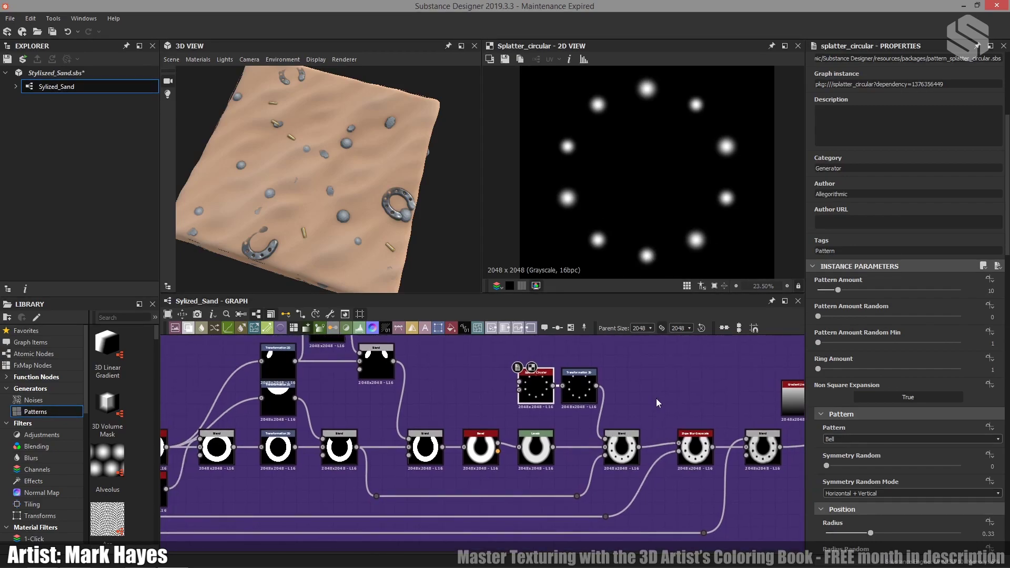
double_click(626, 454)
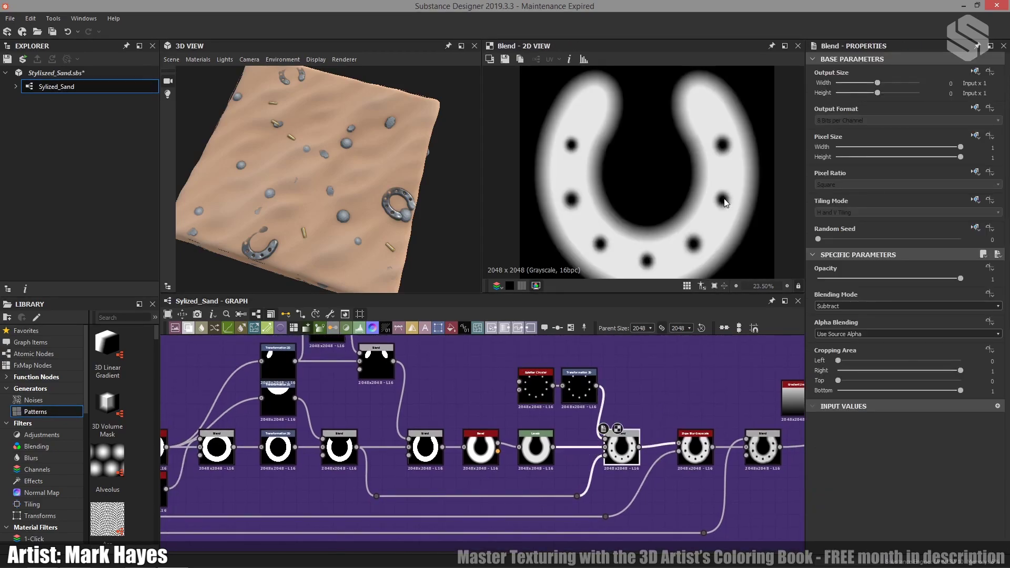
- Preview Splatter Circular again and scroll through its pattern, position and size Instance Parameters
double_click(542, 392)
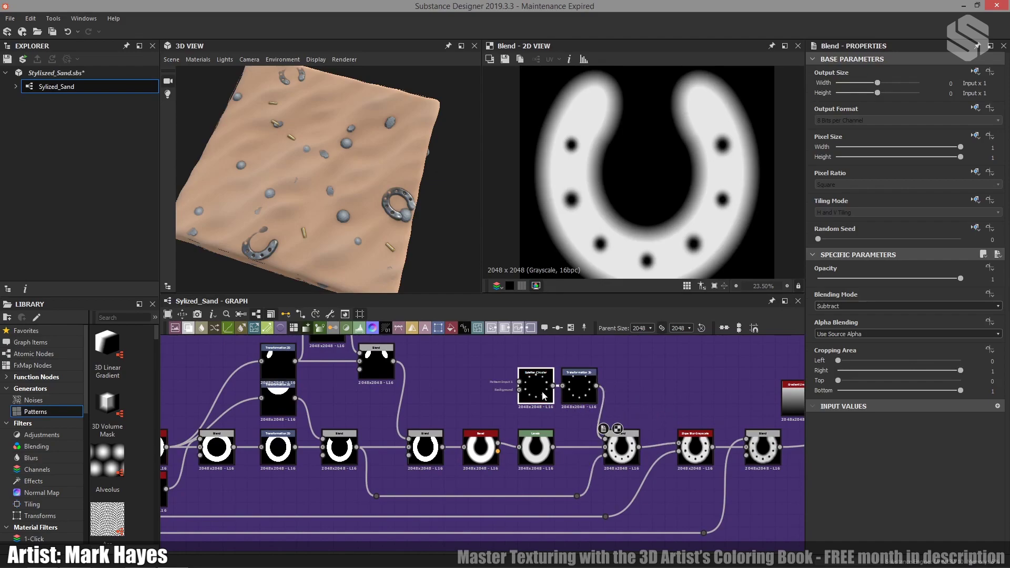
scroll(884, 428, "down", 10)
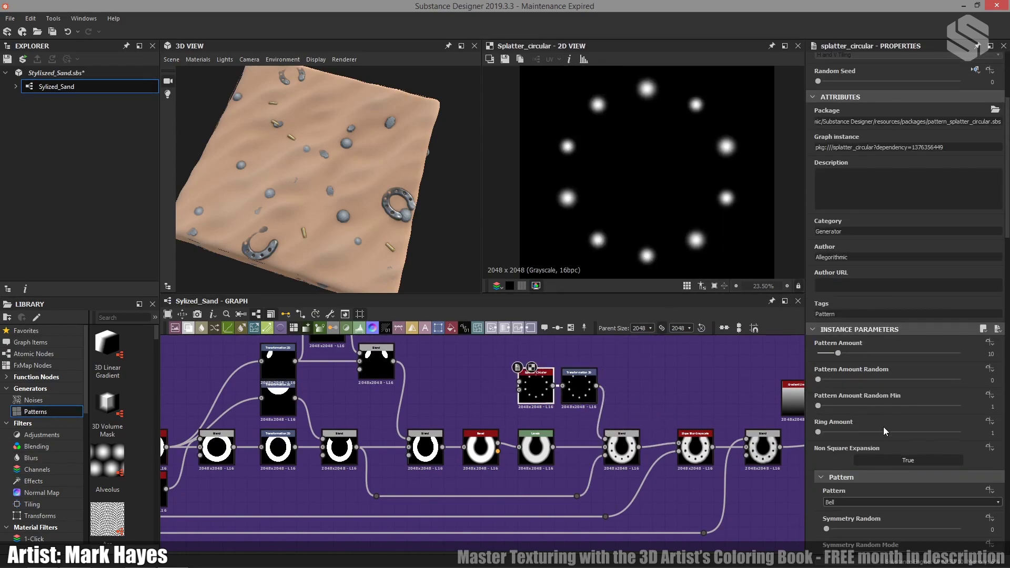
scroll(880, 407, "down", 4)
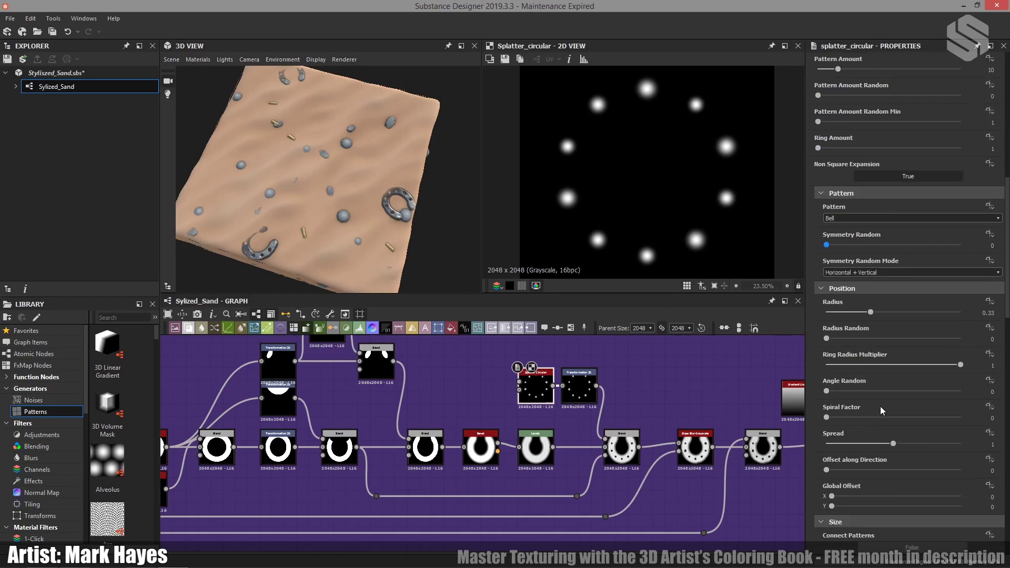
scroll(891, 379, "down", 4)
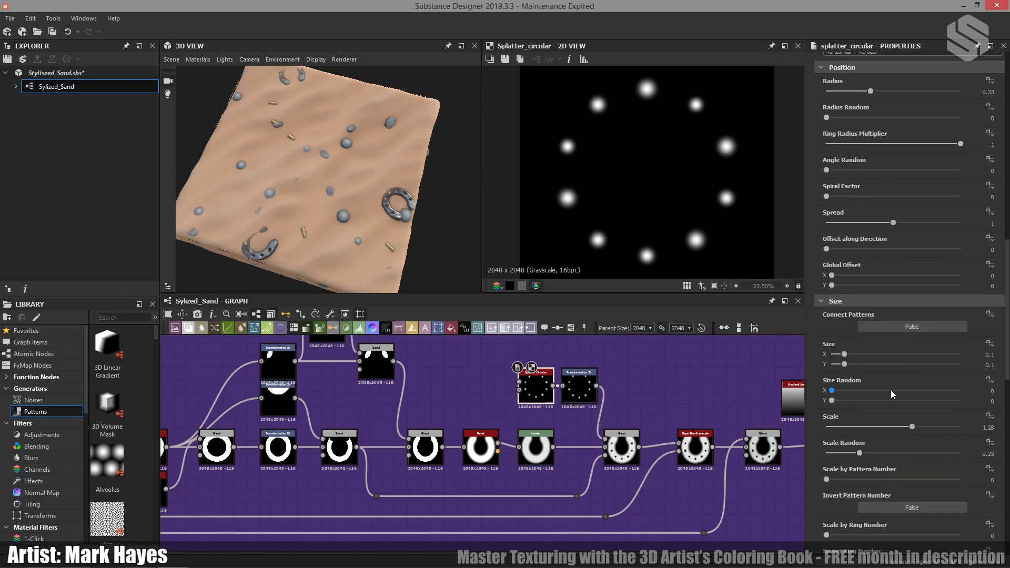
scroll(695, 244, "down", 2)
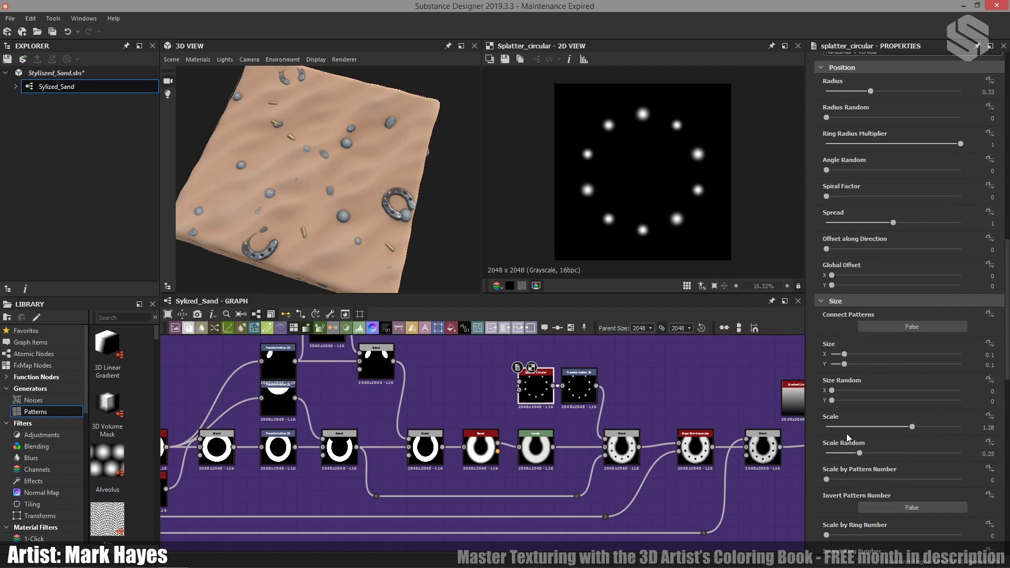
scroll(875, 440, "down", 3)
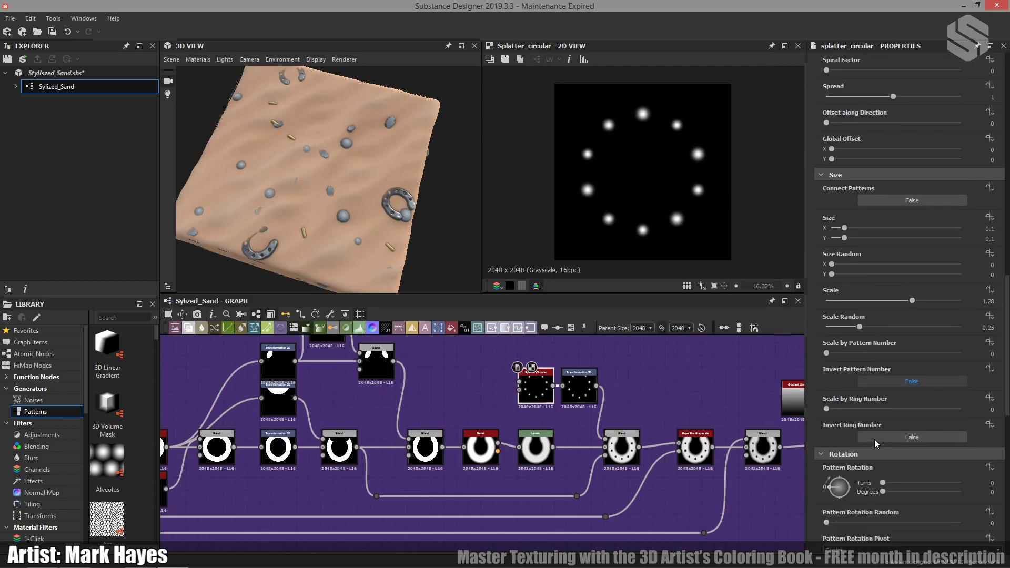
scroll(875, 443, "down", 2)
middle_click_drag(579, 399, 534, 399)
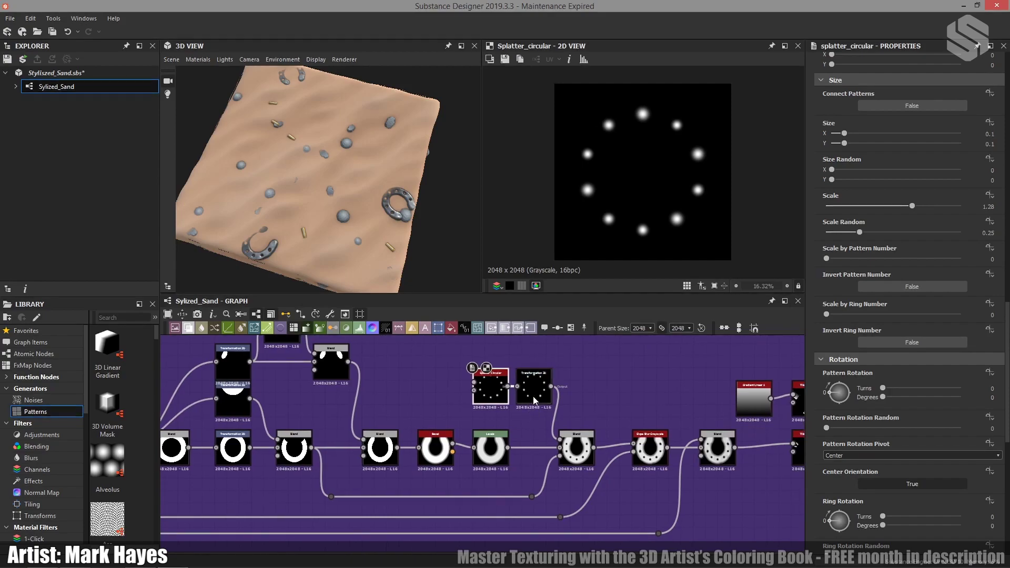
- Preview the dot-ring transform and white ring, then the Subtract Blend horseshoe with nail holes
double_click(534, 394)
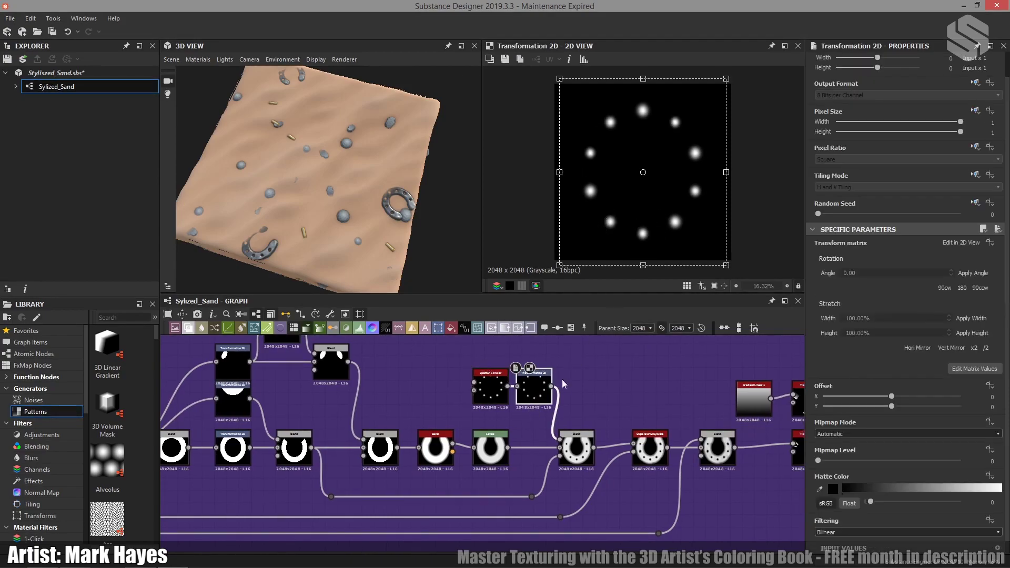
scroll(563, 384, "down", 3)
middle_click_drag(546, 419, 601, 419)
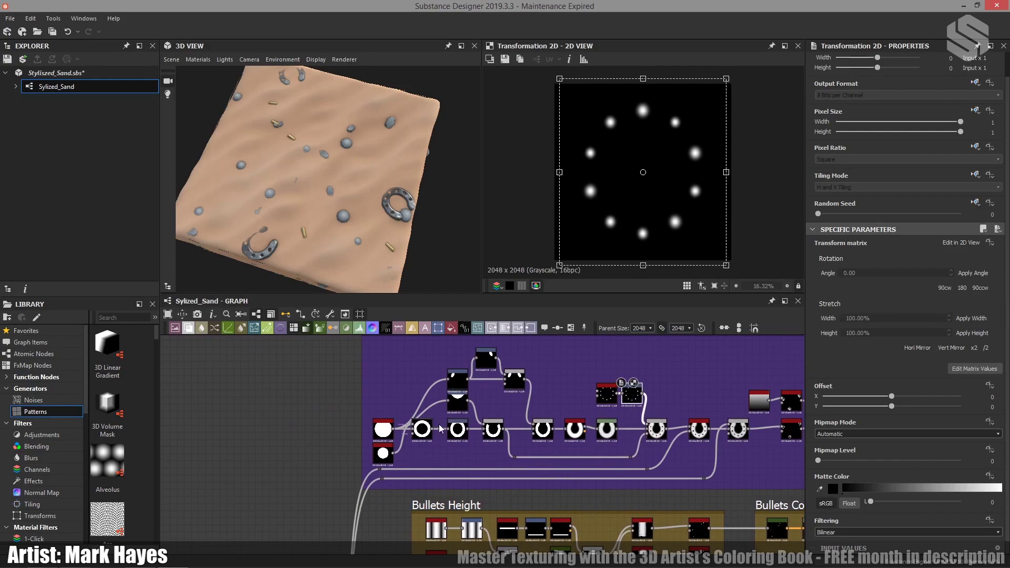
double_click(458, 430)
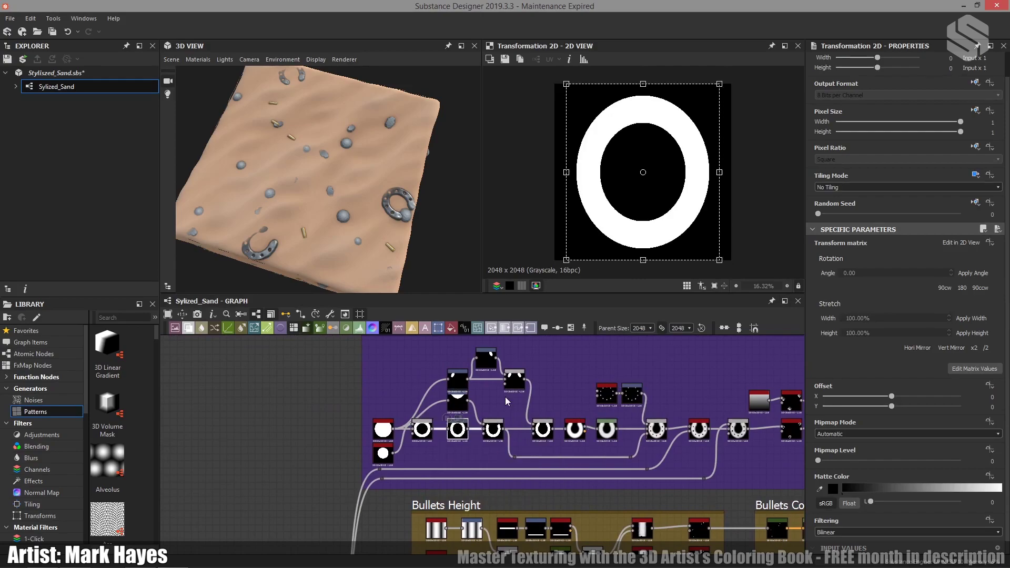
scroll(550, 438, "down", 1)
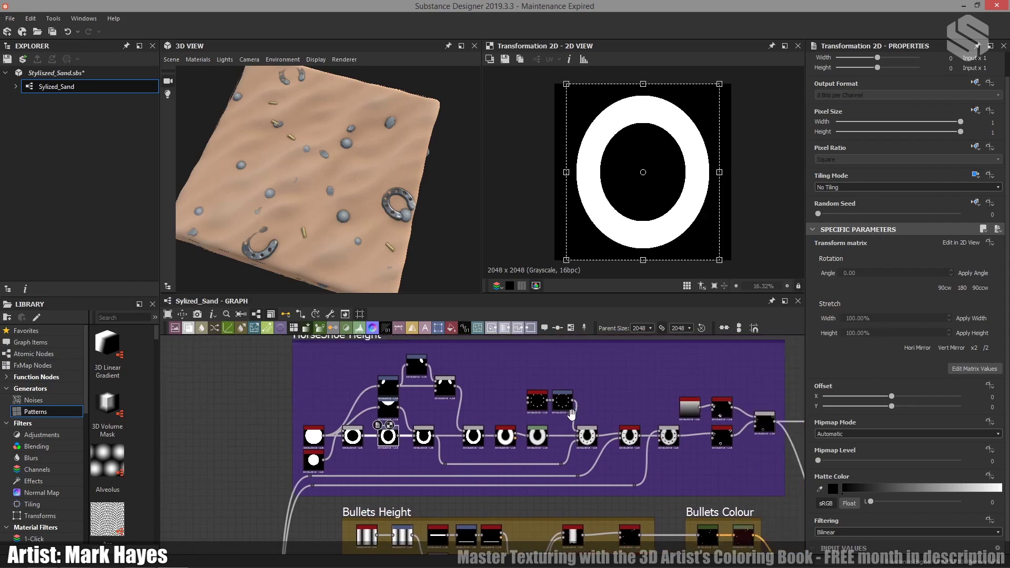
middle_click_drag(587, 432, 550, 438)
scroll(550, 438, "up", 2)
scroll(549, 438, "up", 2)
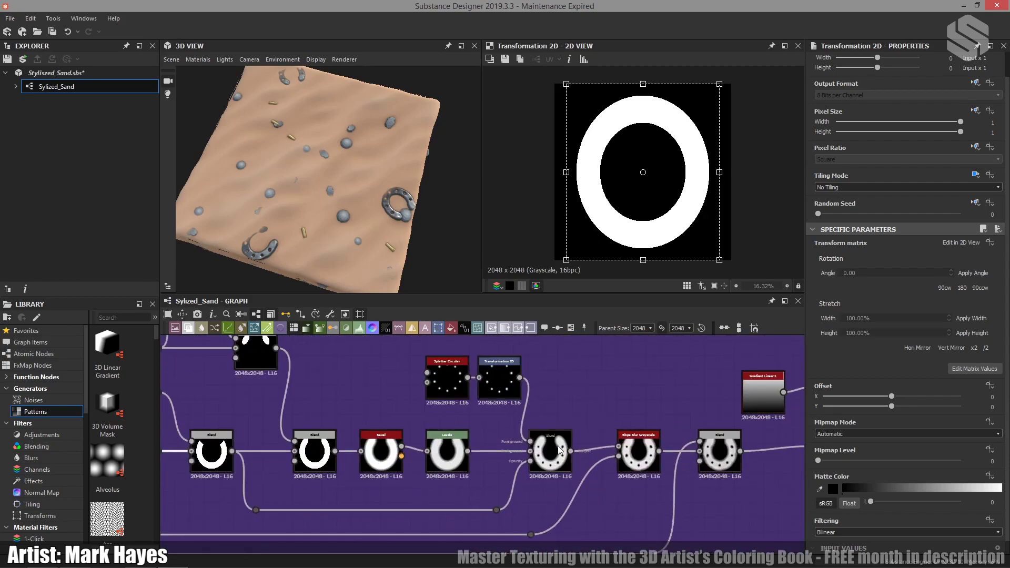
double_click(559, 448)
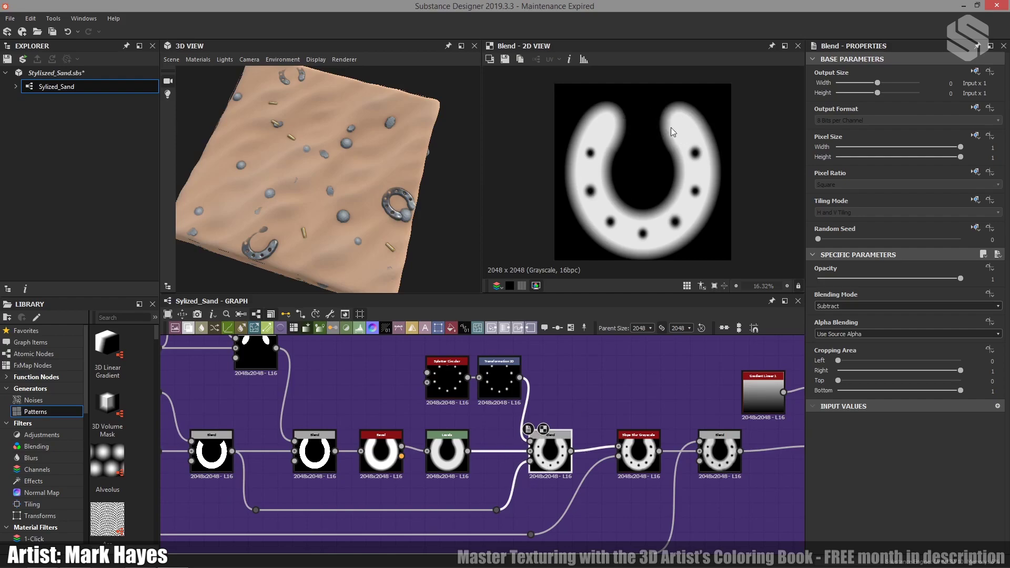
- Compare the Slope Blur Grayscale output with the 0.18-opacity Multiply Blend softening the horseshoe
middle_click_drag(564, 415, 399, 402)
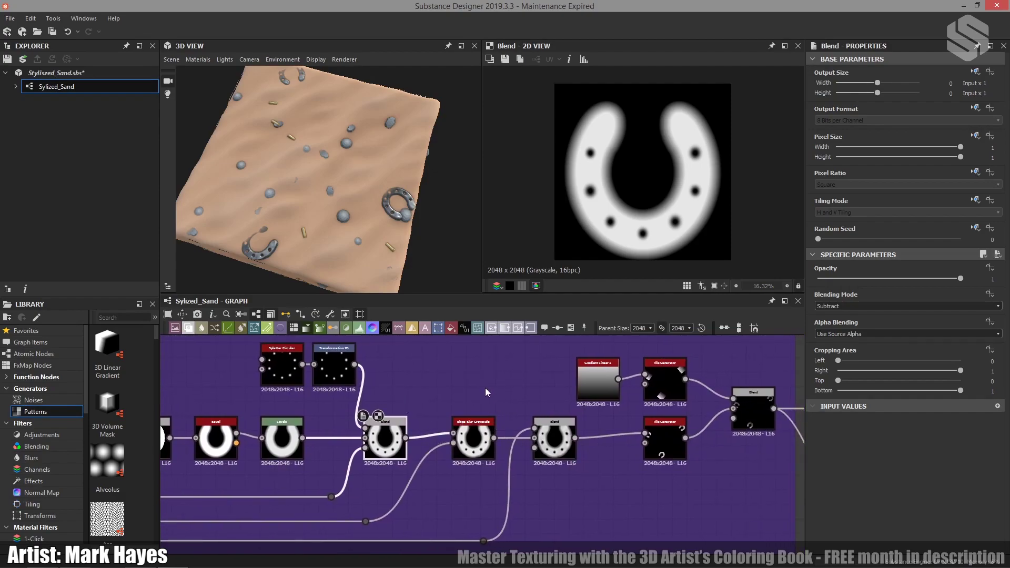
double_click(470, 447)
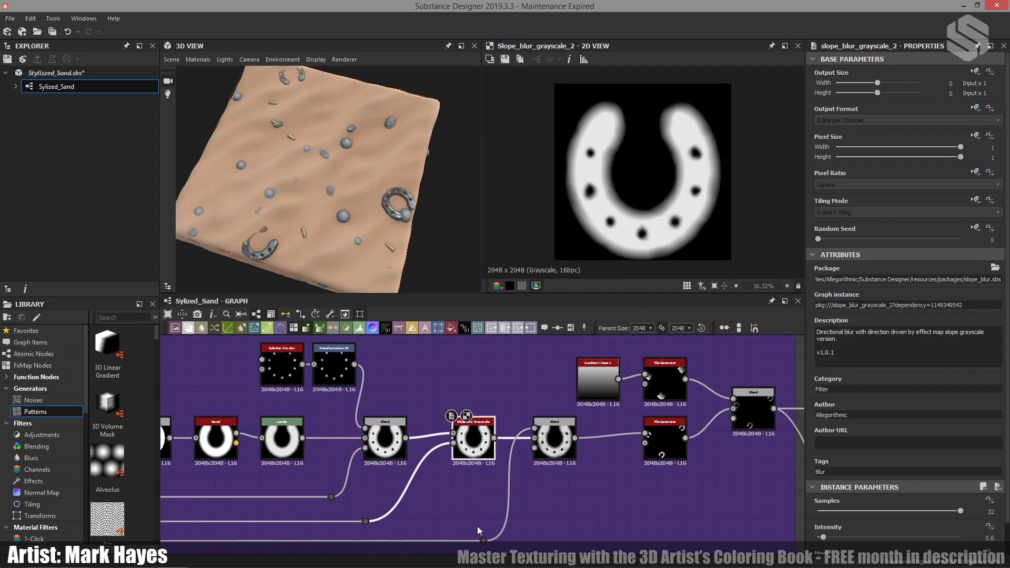
middle_click_drag(540, 484, 589, 472)
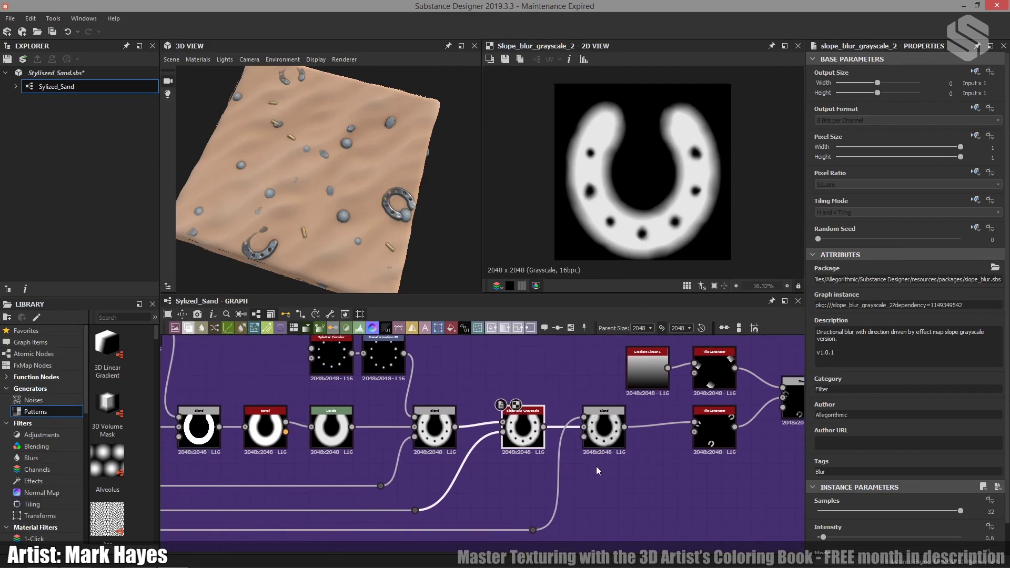
double_click(602, 428)
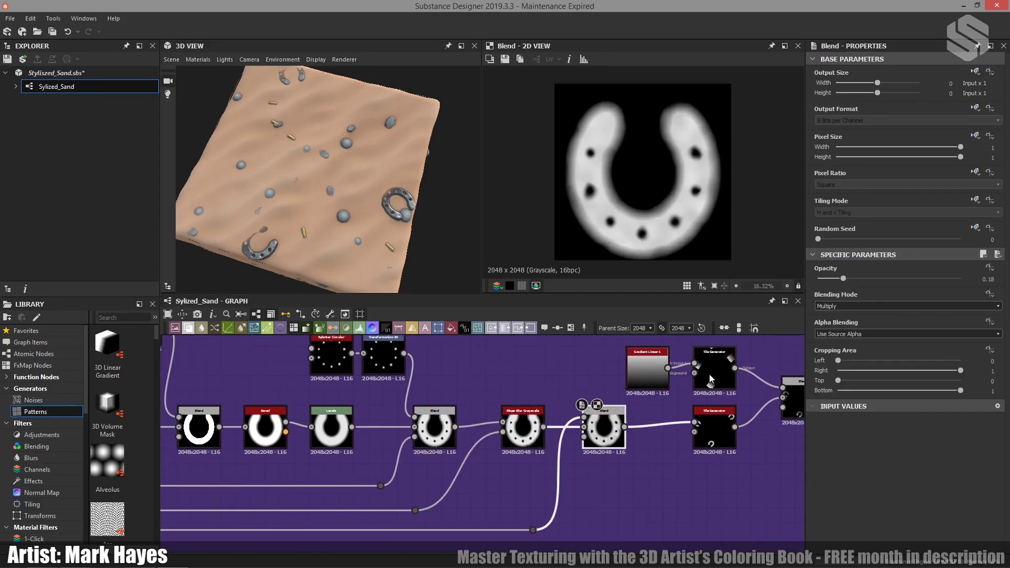
scroll(674, 431, "down", 5)
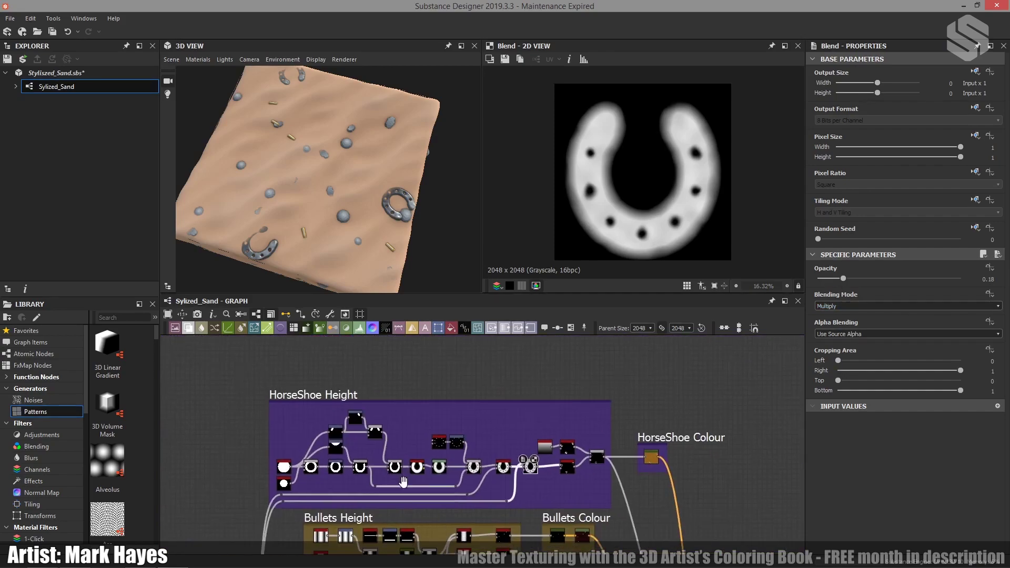
scroll(295, 553, "up", 2)
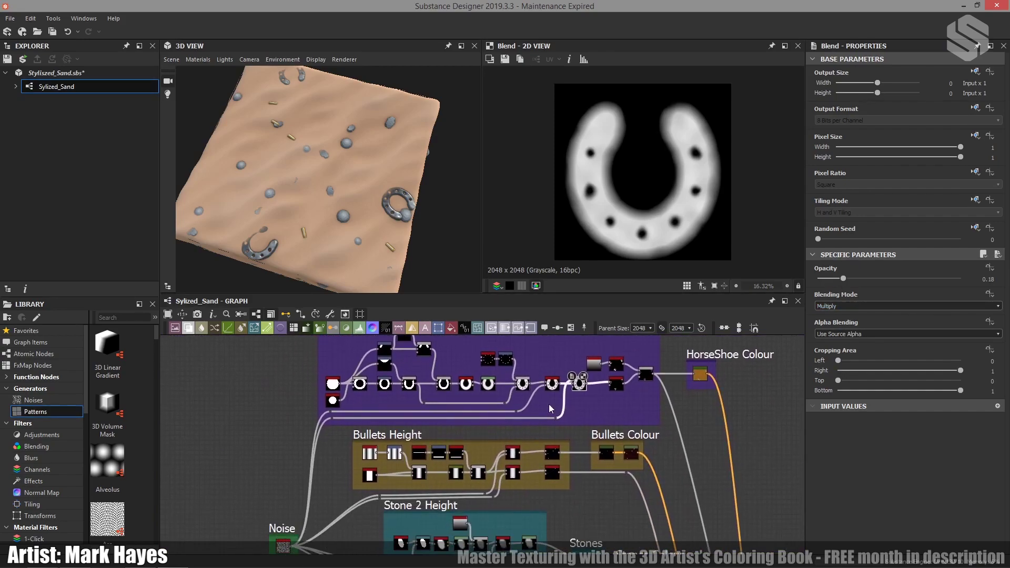
scroll(548, 404, "up", 3)
scroll(532, 436, "up", 5)
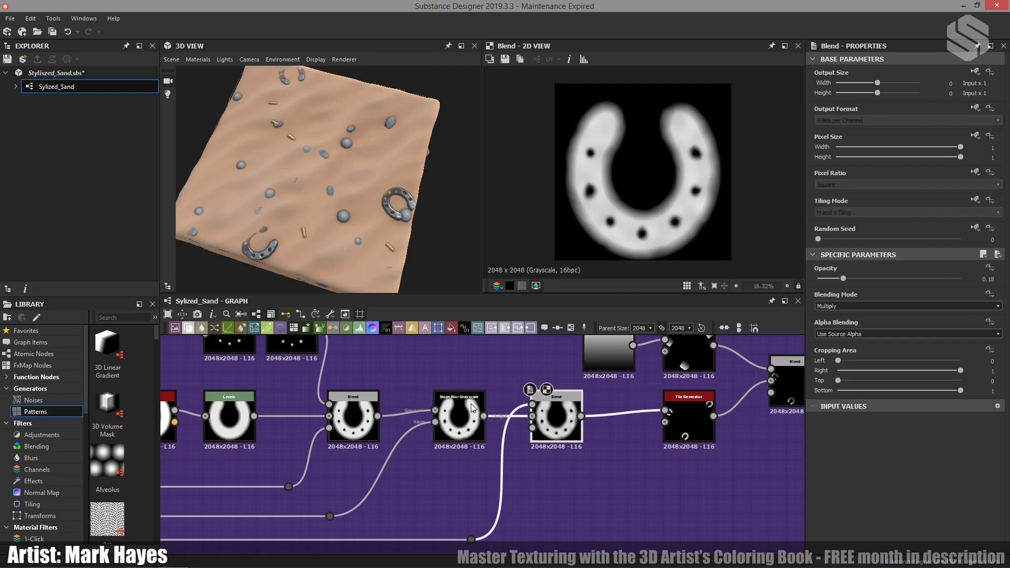
left_click(445, 403)
left_click(558, 420)
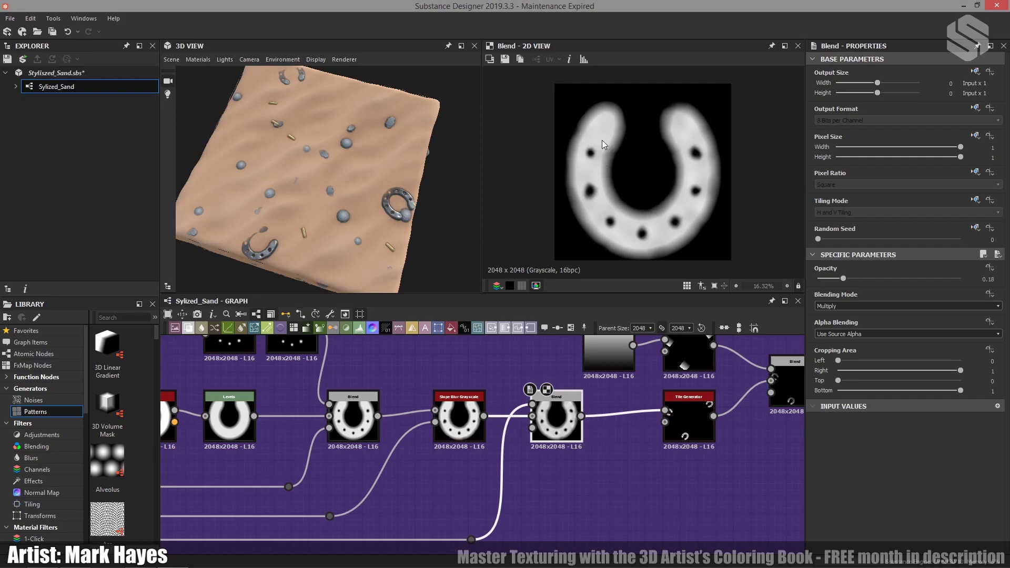
middle_click_drag(605, 398, 473, 423)
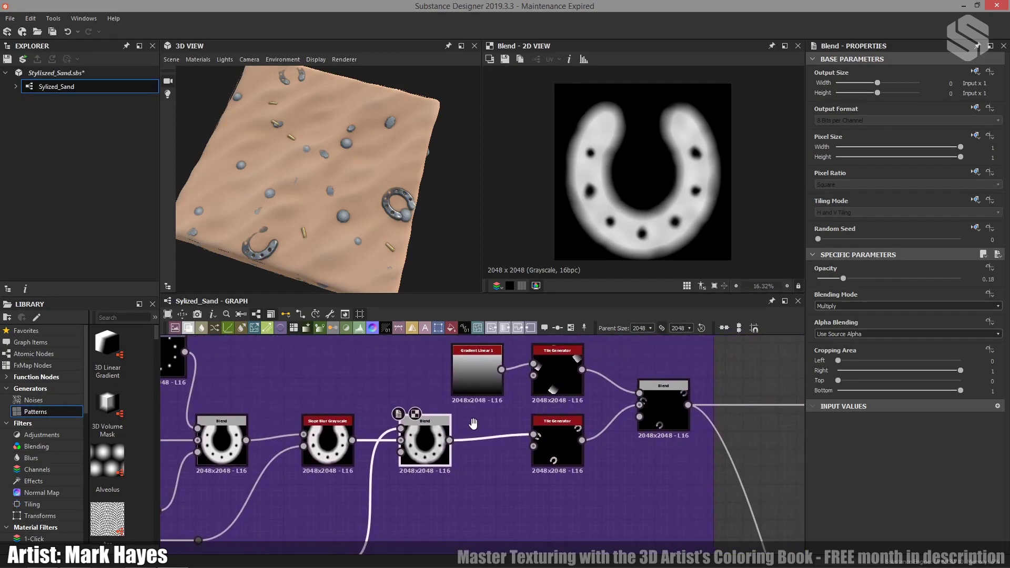
left_click_drag(367, 264, 354, 174)
scroll(299, 236, "up", 5)
scroll(268, 226, "down", 5)
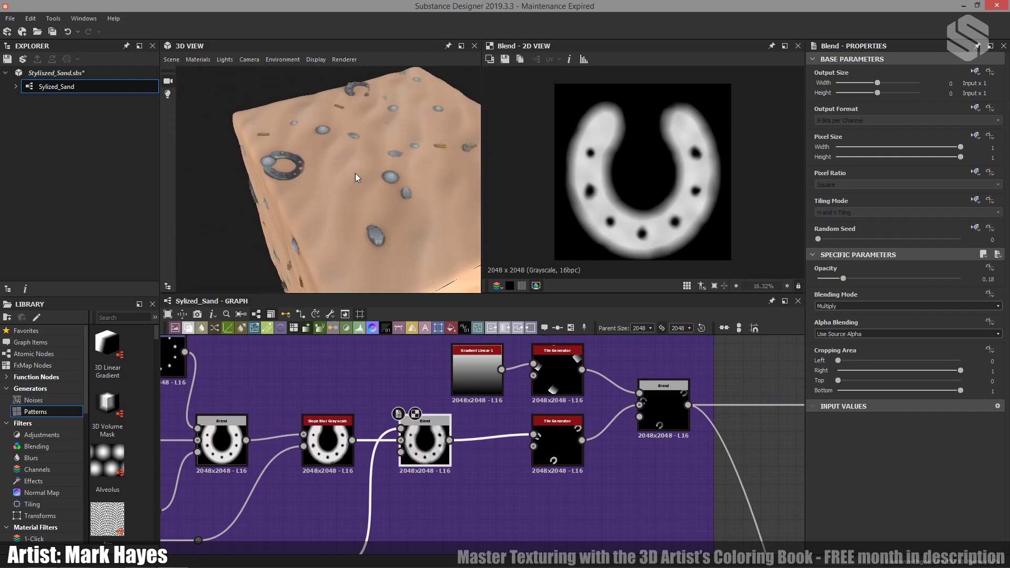
double_click(562, 438)
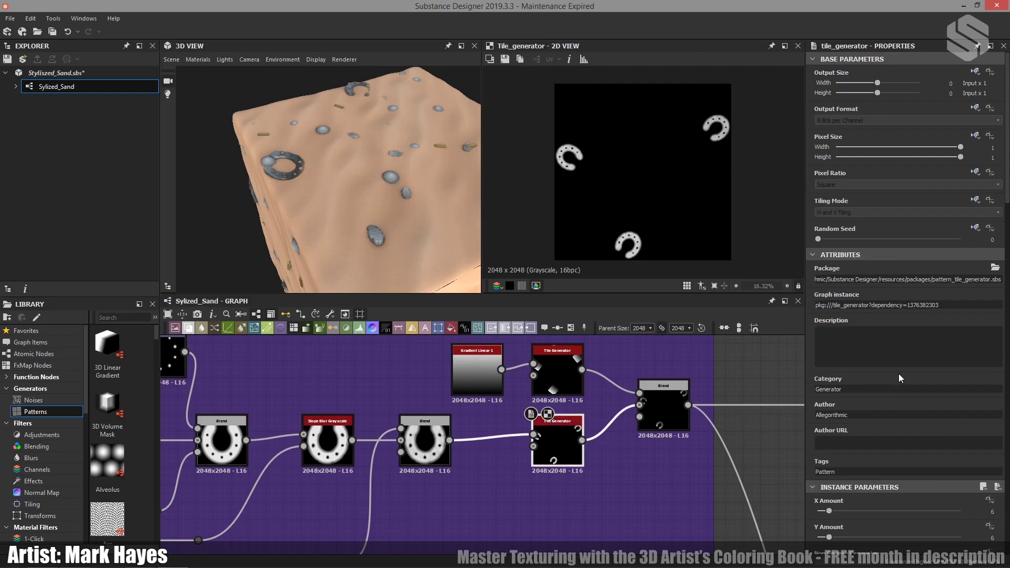
- Review the lower Tile Generator's Pattern, Size, Position, Rotation and Color settings
scroll(899, 373, "down", 3)
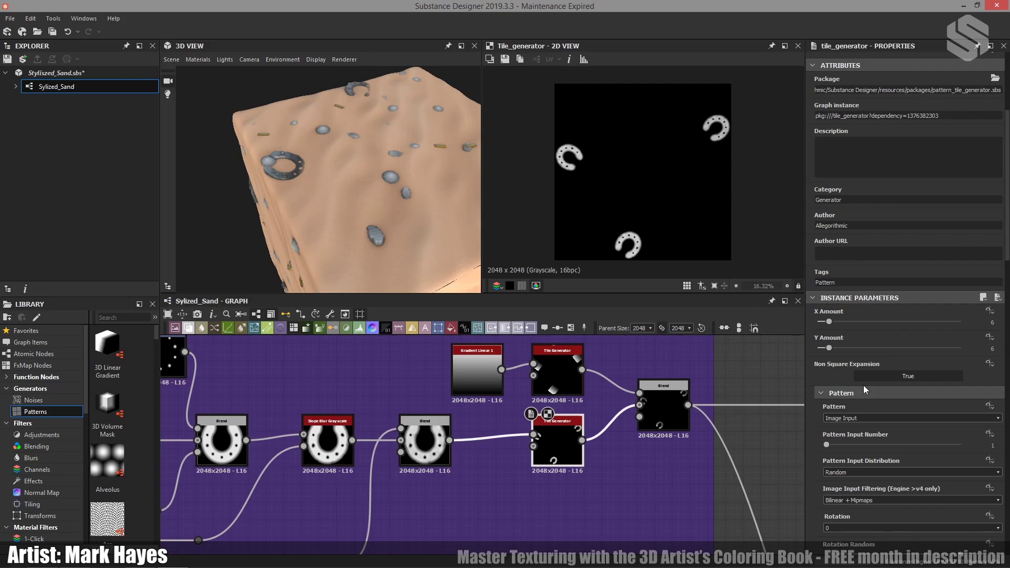
scroll(879, 430, "down", 1)
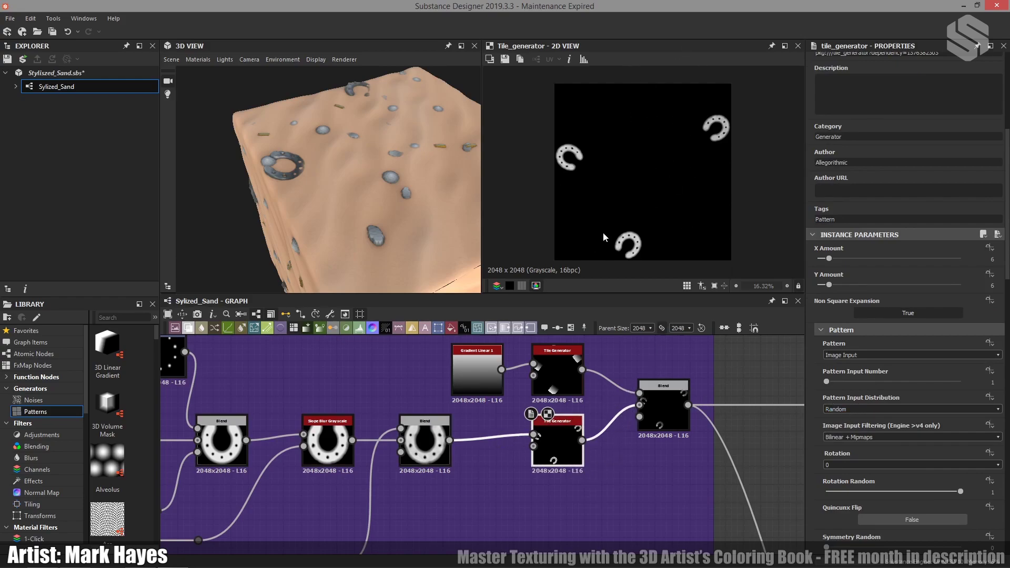
scroll(869, 404, "down", 4)
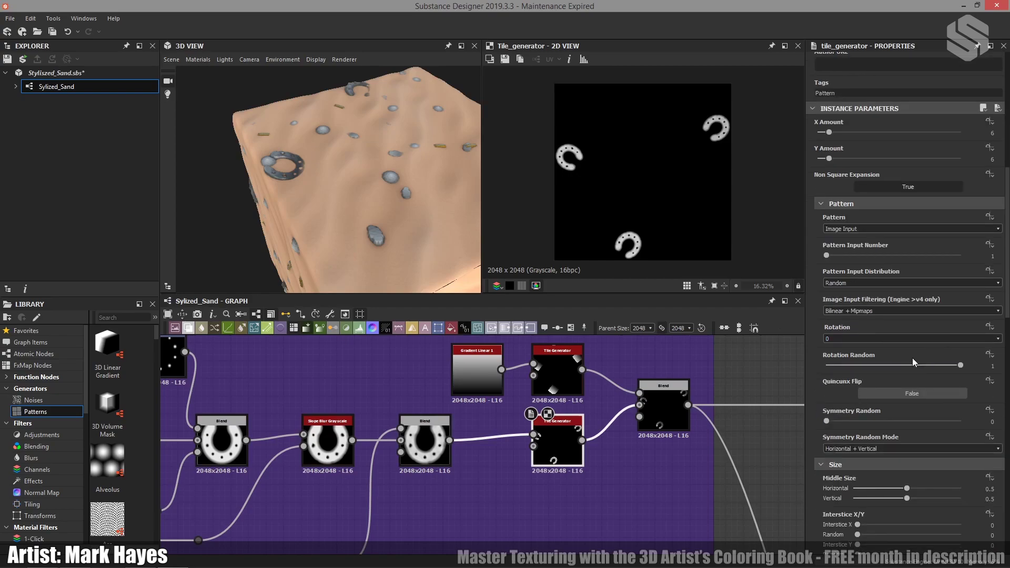
scroll(912, 357, "down", 5)
scroll(902, 371, "down", 11)
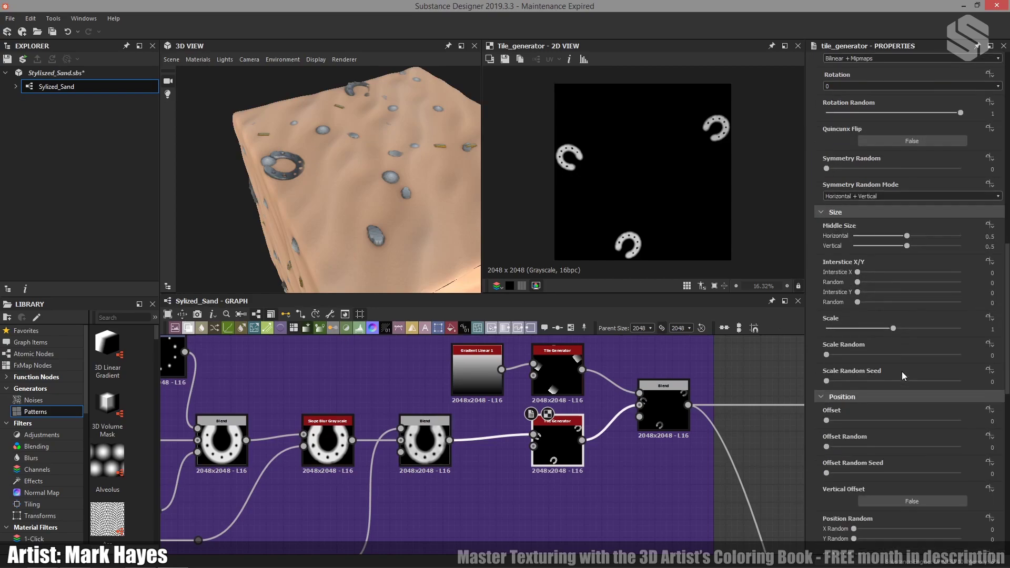
scroll(901, 372, "down", 2)
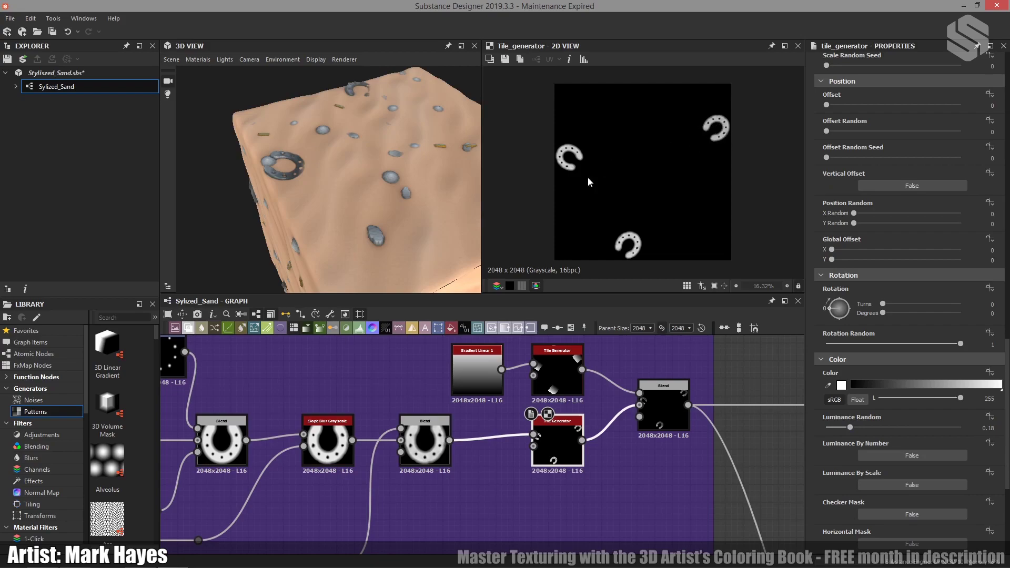
left_click_drag(310, 210, 237, 146)
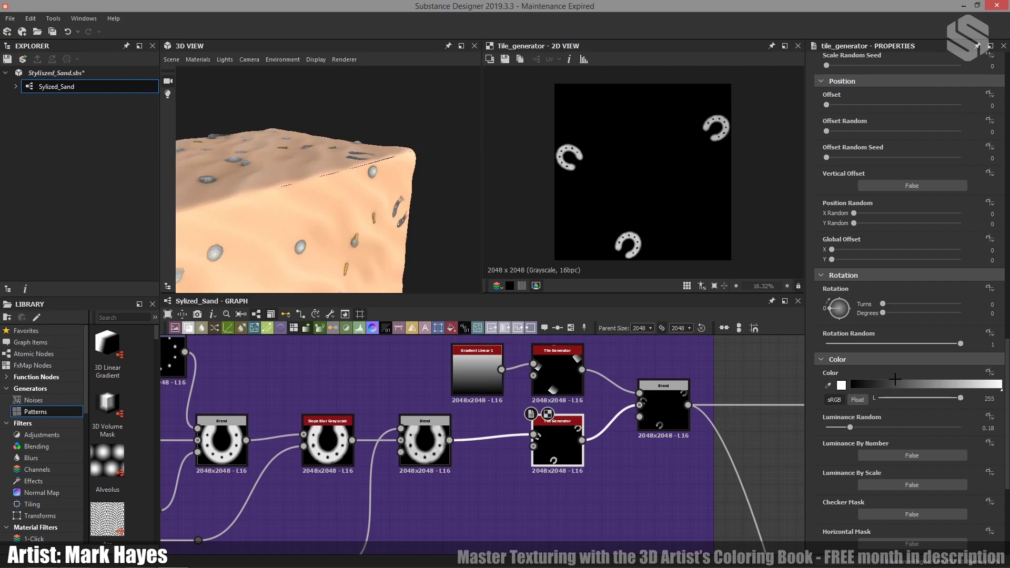
scroll(894, 379, "down", 3)
scroll(894, 379, "down", 4)
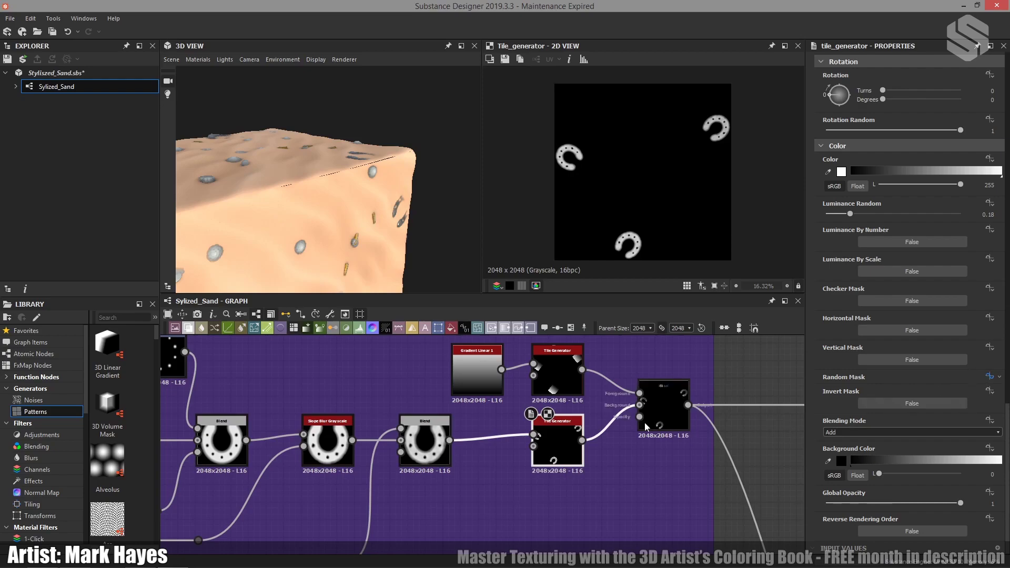
middle_click_drag(648, 449, 626, 448)
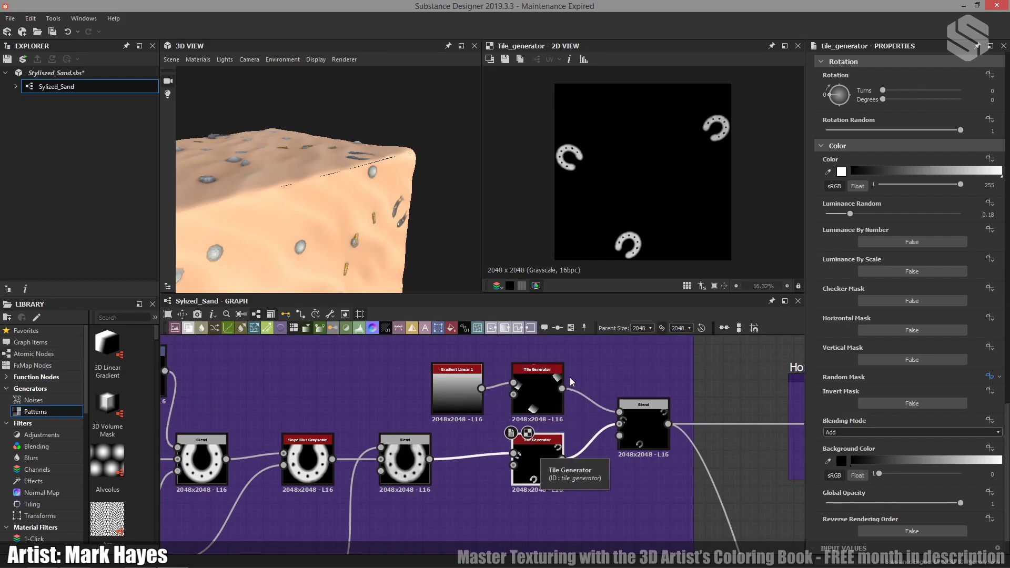
left_click(552, 384)
double_click(552, 379)
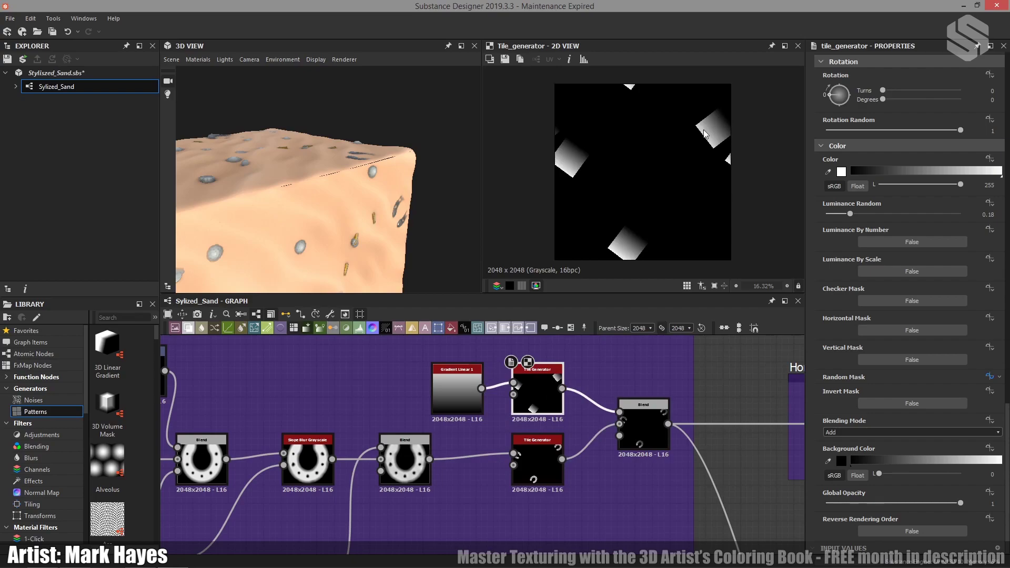
double_click(647, 411)
left_click_drag(469, 261, 355, 216)
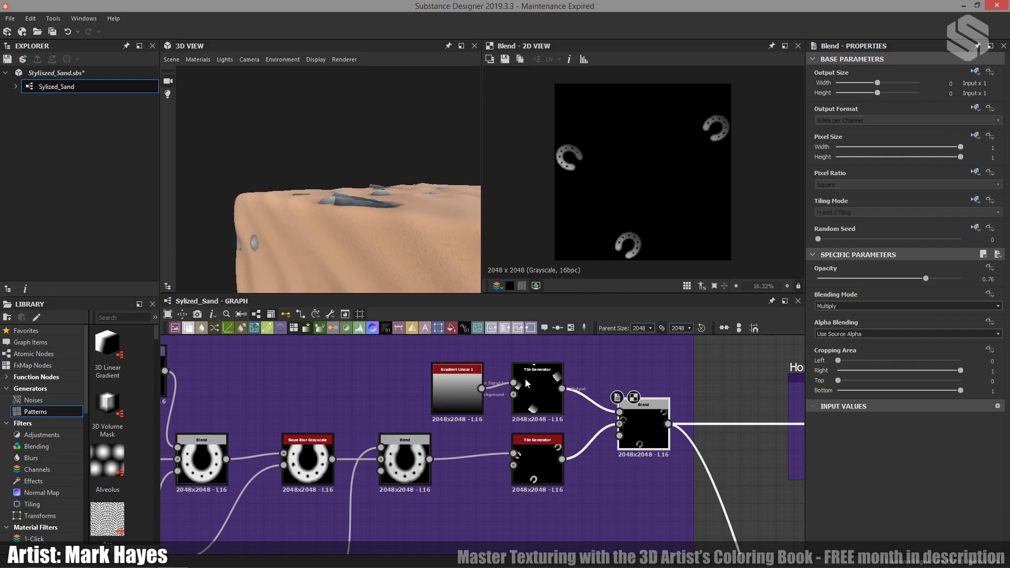
left_click_drag(377, 213, 254, 269)
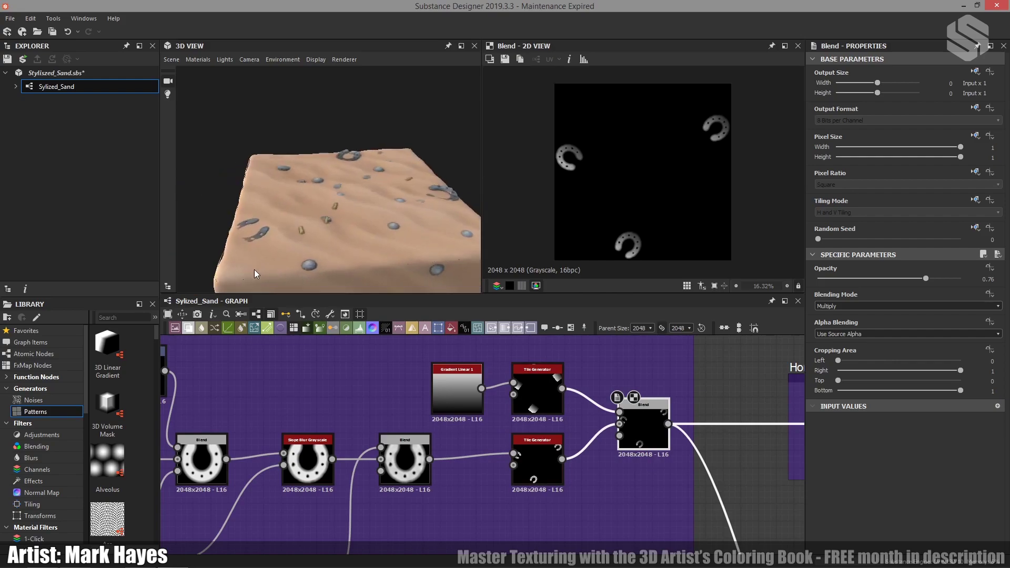
left_click_drag(415, 227, 439, 204)
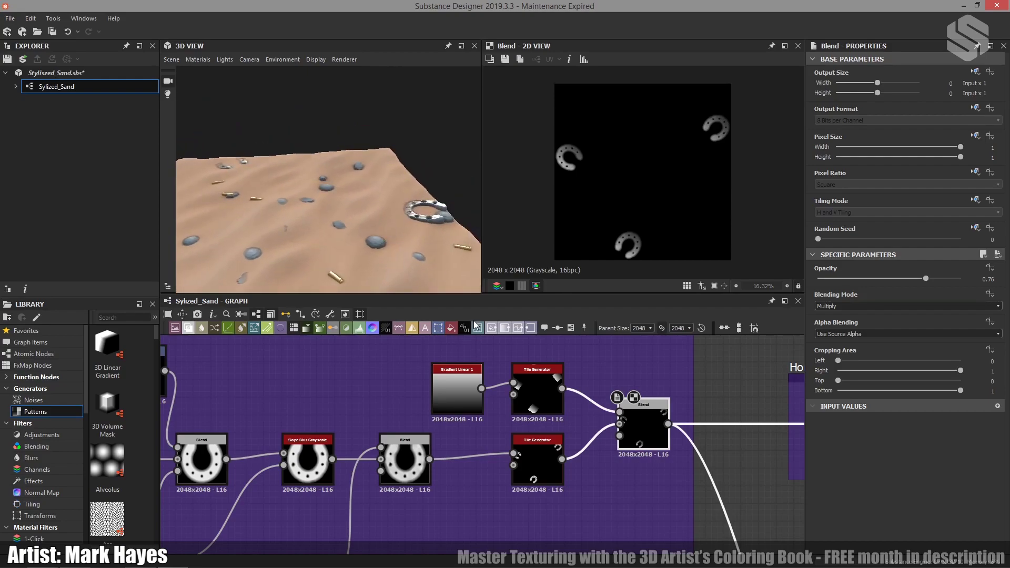
left_click_drag(440, 272, 352, 226)
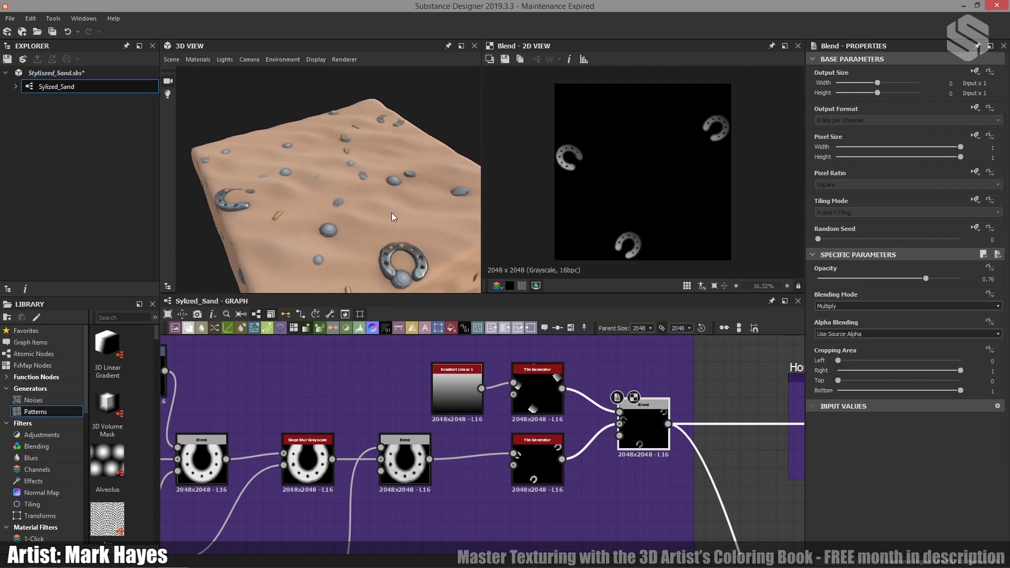
left_click_drag(394, 235, 422, 222)
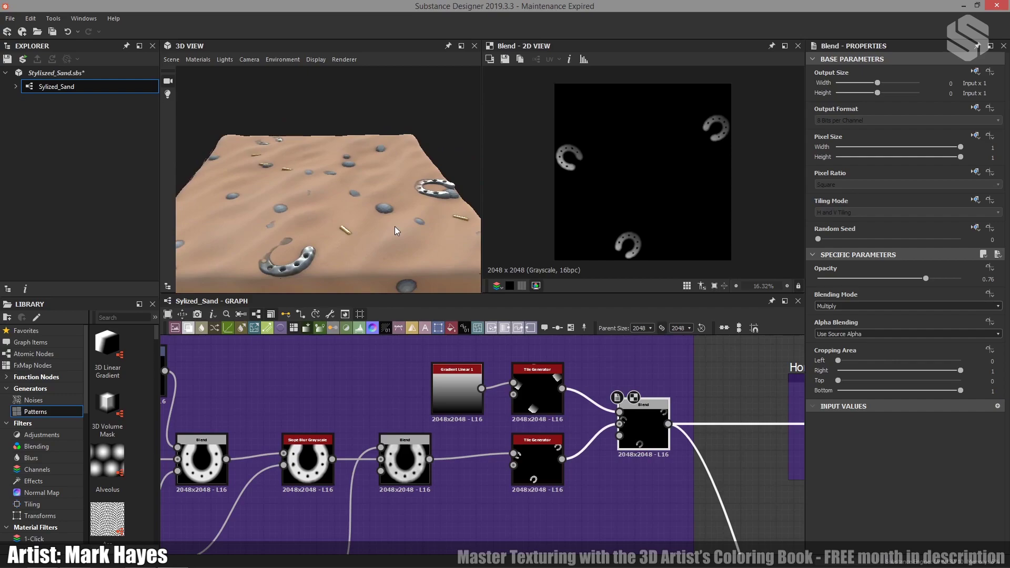
scroll(591, 447, "down", 2)
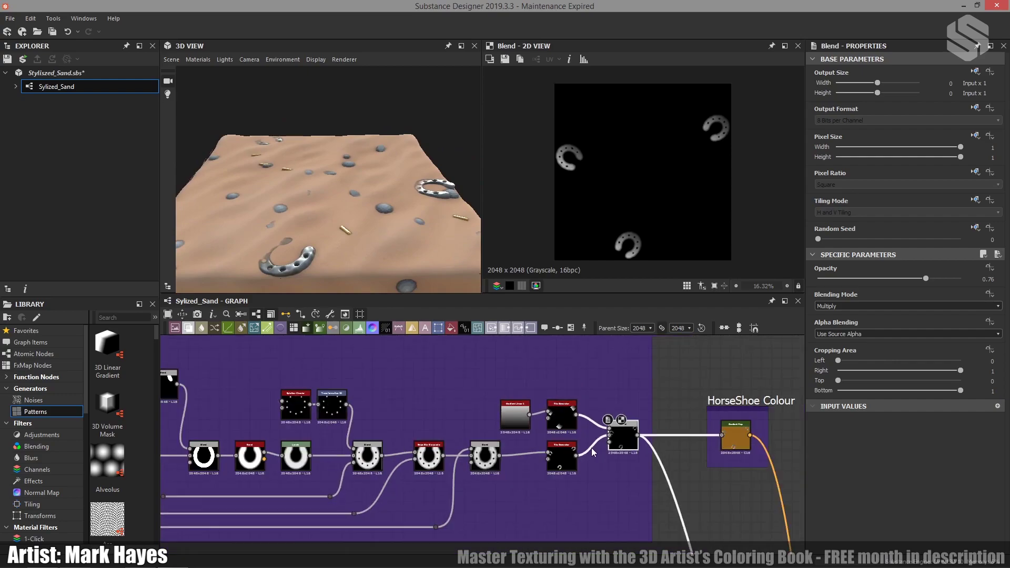
scroll(578, 452, "down", 3)
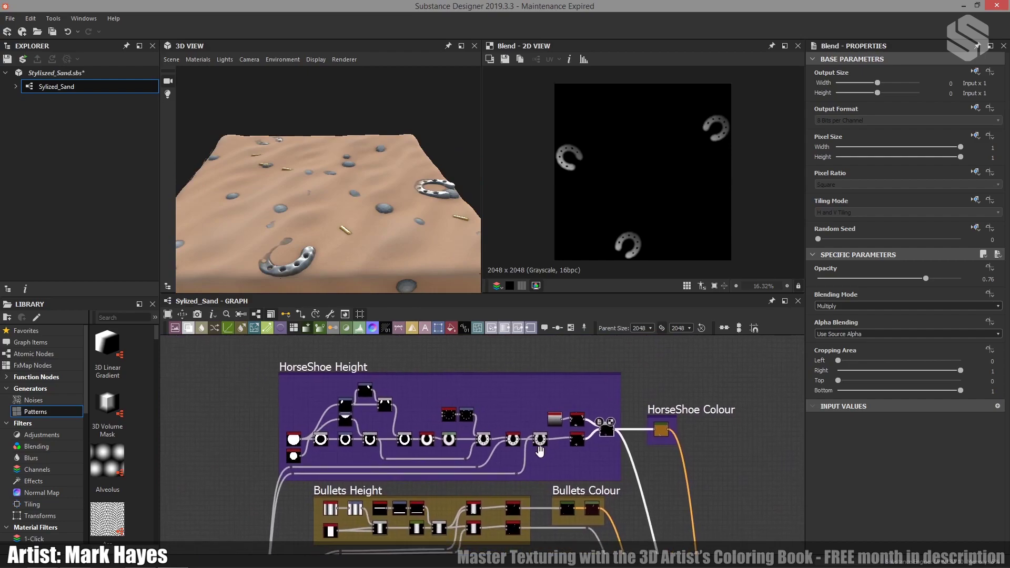
- Preview the Bullets Height Blend node: a shaded vertical bar on black in Min (Darken) mode
middle_click_drag(540, 450, 591, 409)
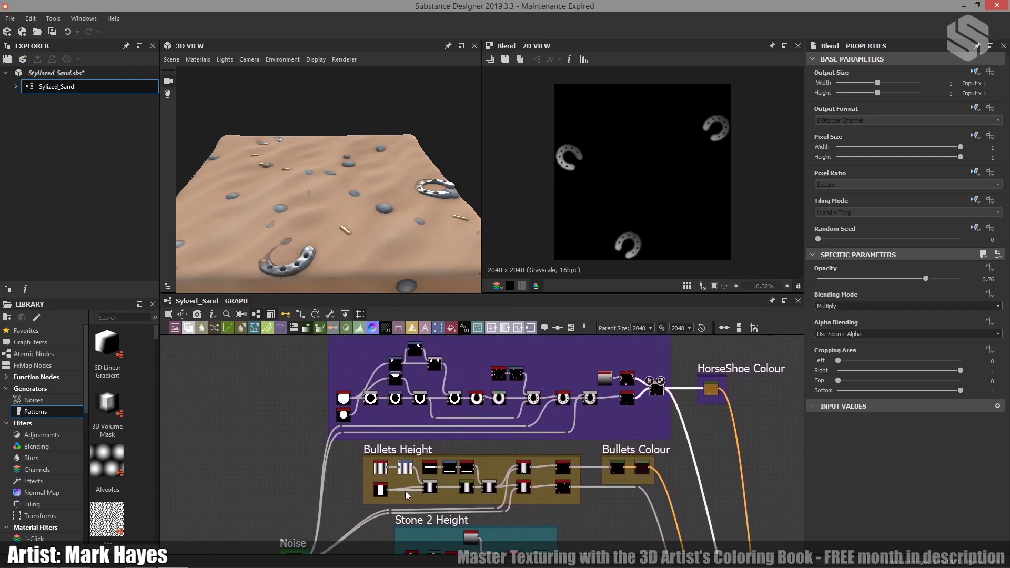
scroll(406, 496, "up", 4)
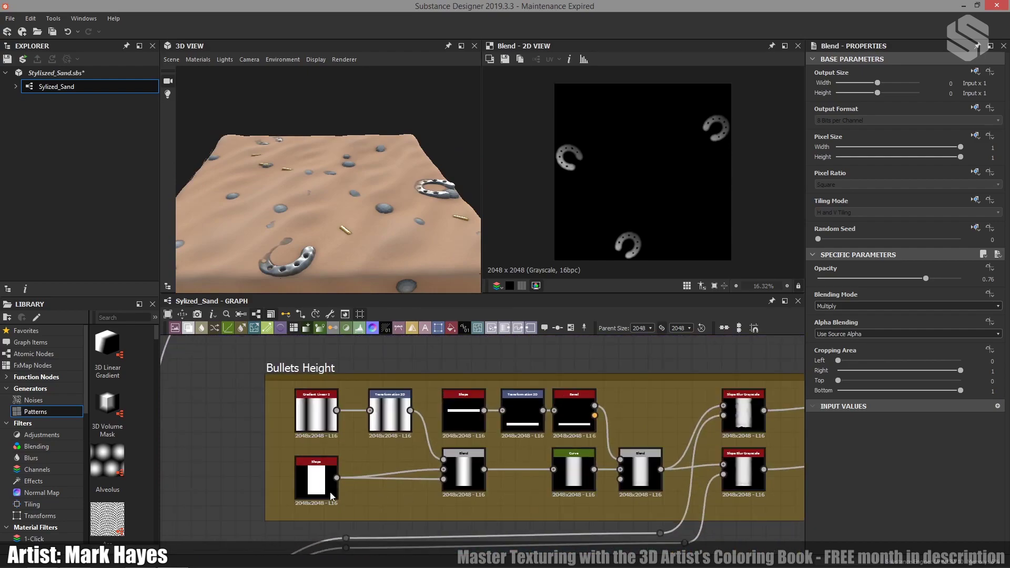
double_click(450, 466)
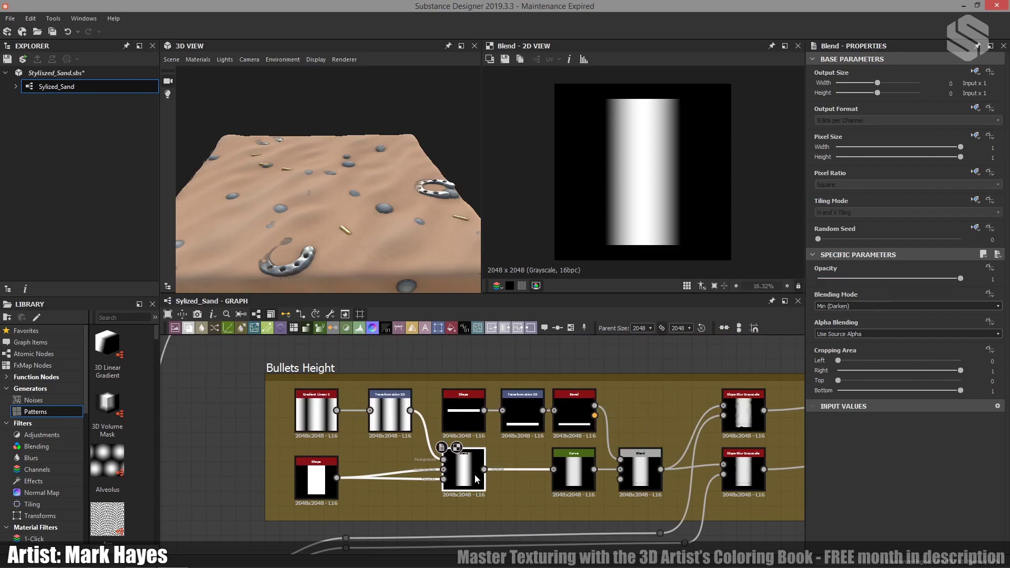
scroll(519, 481, "up", 2)
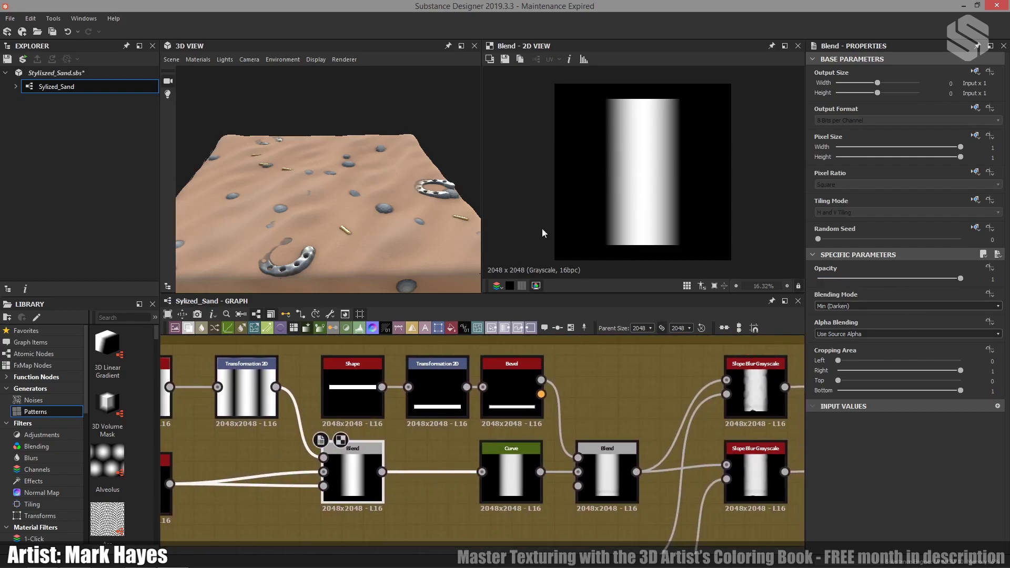
left_click_drag(367, 248, 325, 231)
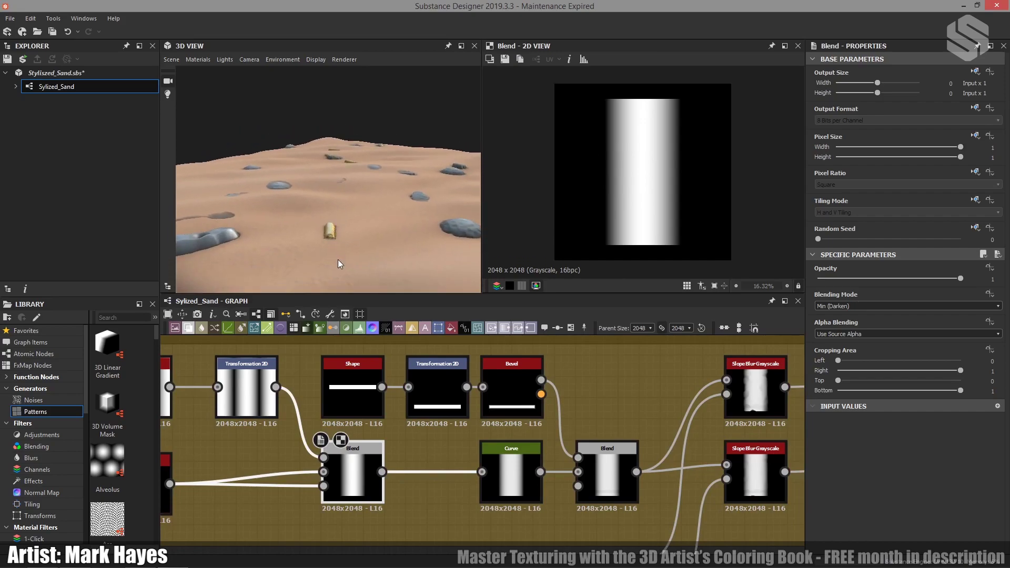
- Show the bullet Curve node's gently rounded curve and its bright, soft-edged vertical bar output
scroll(320, 262, "up", 3)
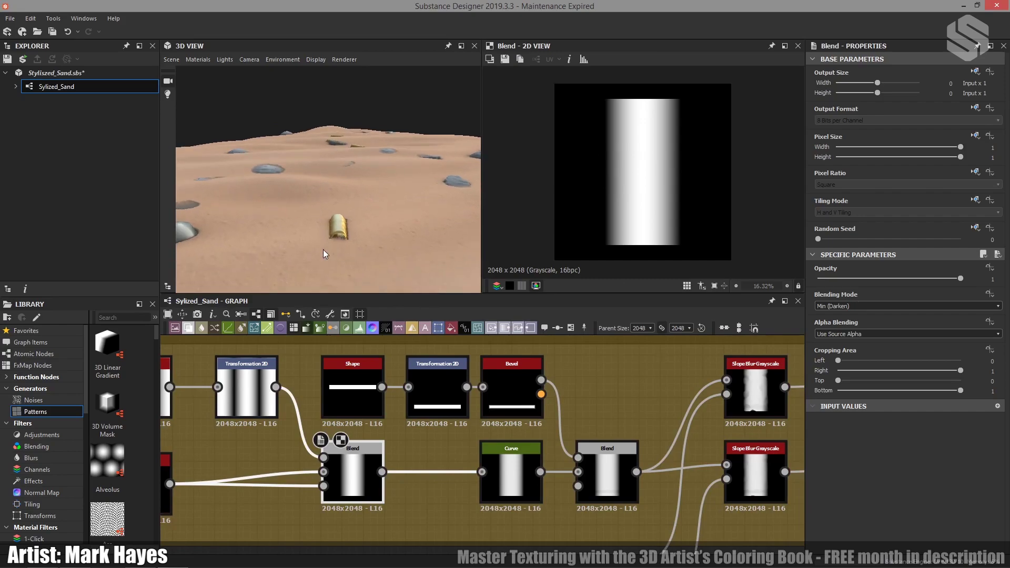
left_click(506, 463)
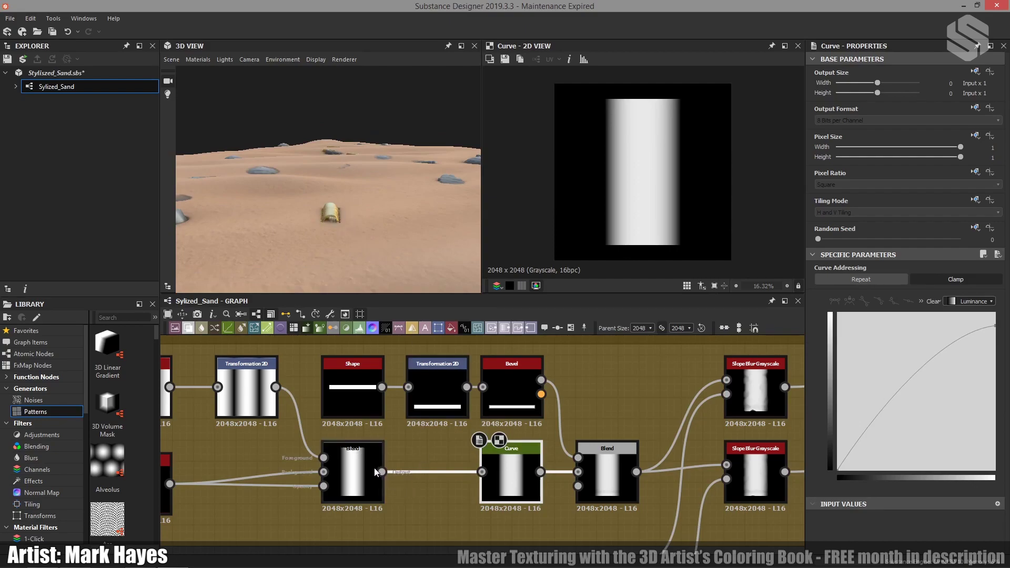
left_click_drag(382, 472, 578, 472)
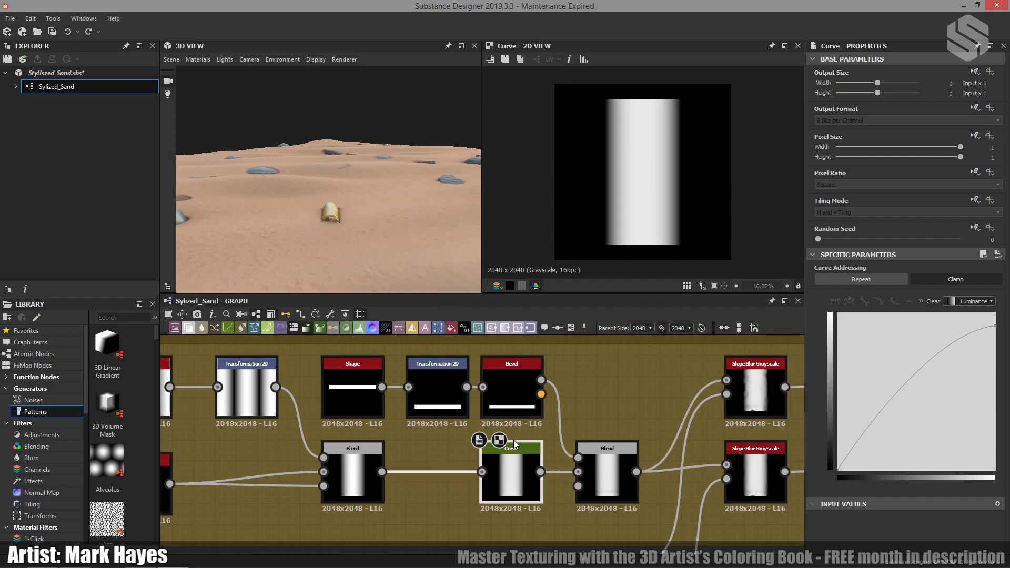
scroll(535, 471, "down", 2)
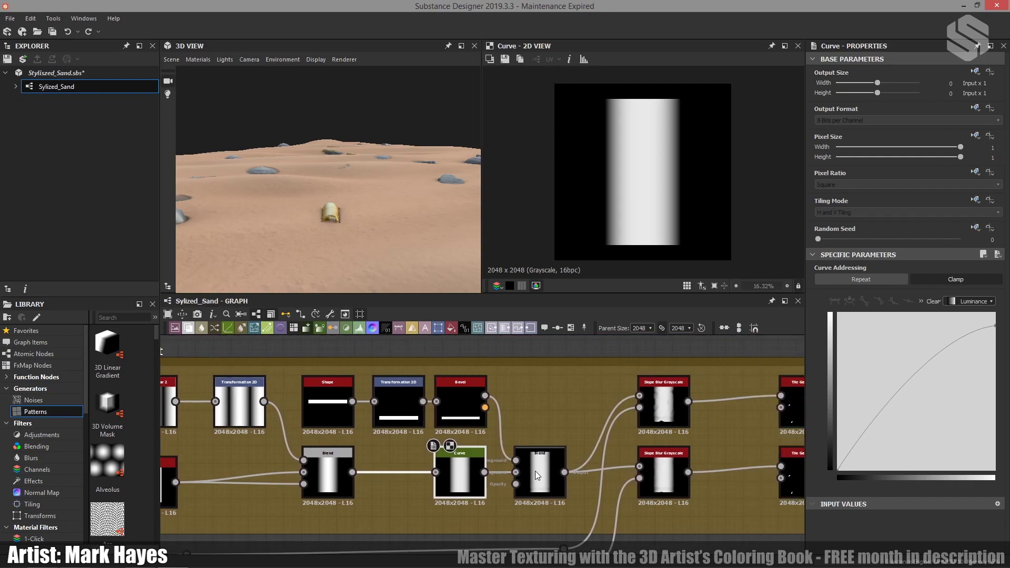
- Inspect the bullet chain's Blend, Transformation 2D offset and Bevel height output
left_click(535, 471)
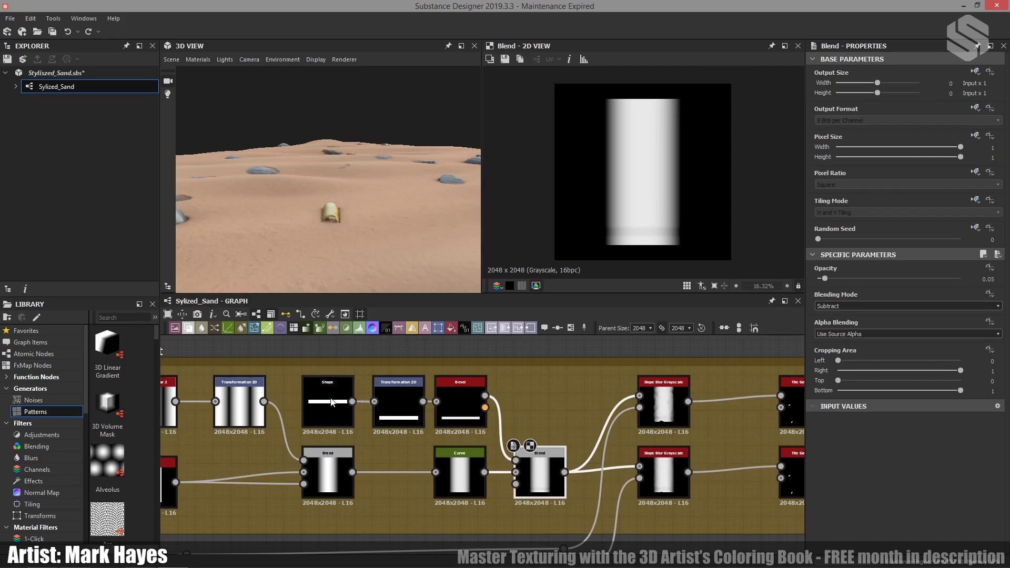
left_click(396, 395)
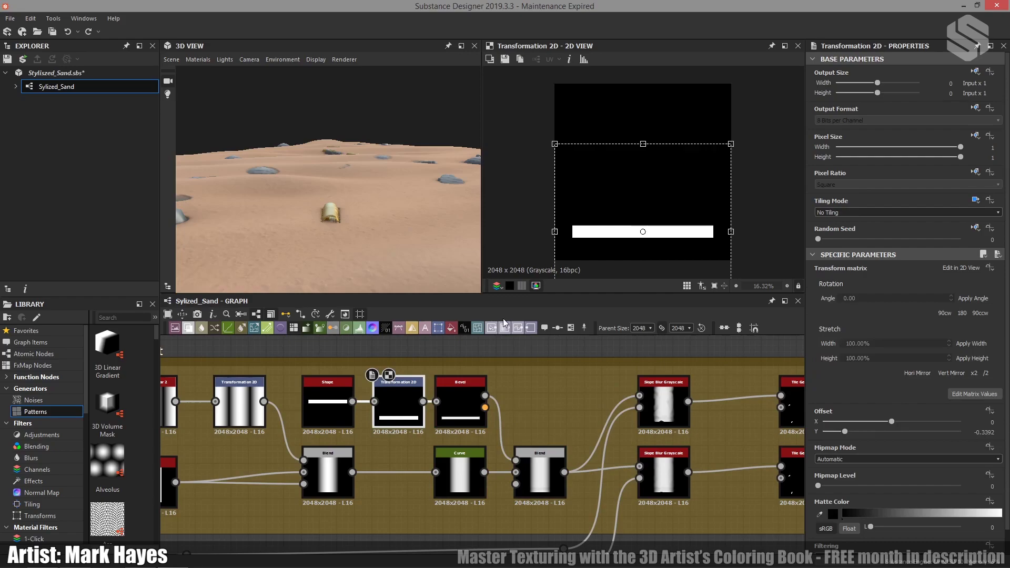
double_click(454, 404)
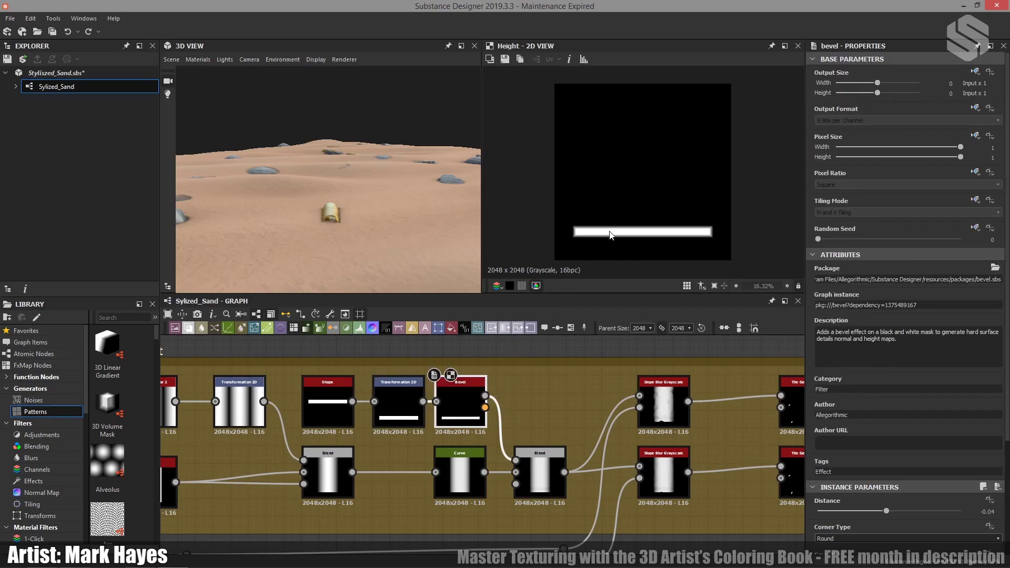
middle_click_drag(623, 265, 590, 246)
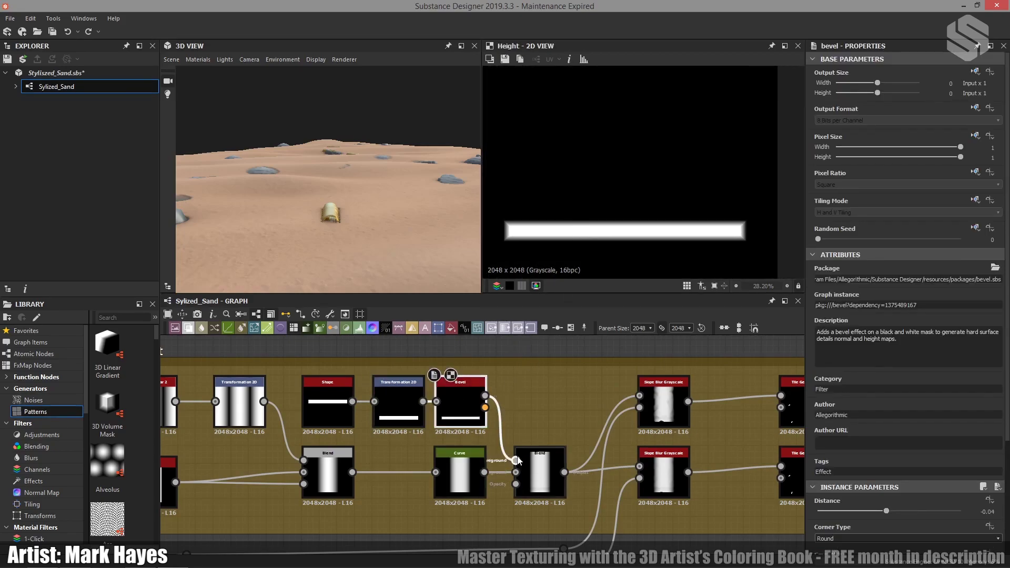
- Preview the Subtract Blend at 0.05 opacity, which cuts a faint crease near the bullet bar's base
double_click(540, 475)
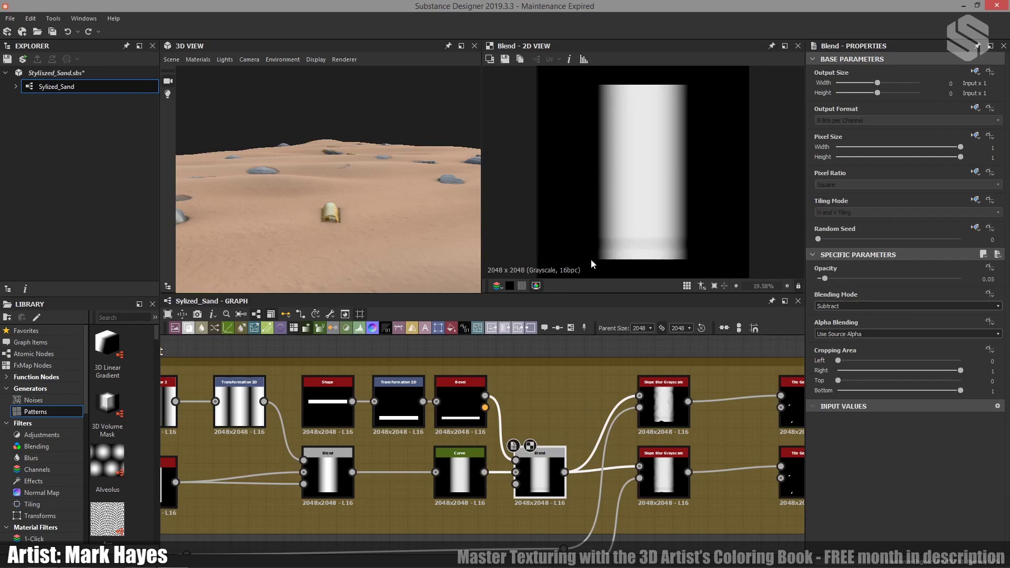
left_click_drag(419, 229, 288, 219)
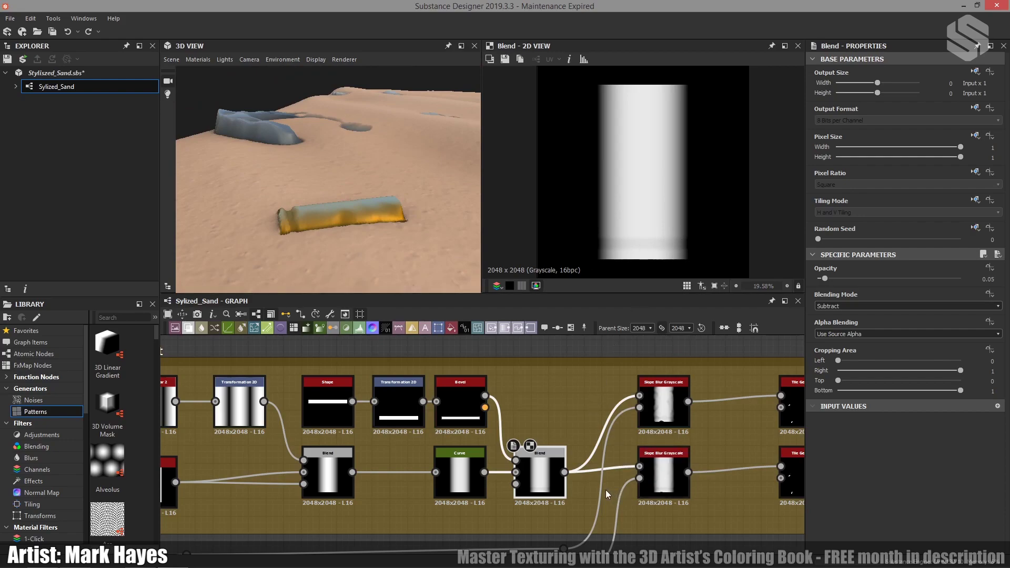
middle_click_drag(579, 490, 476, 488)
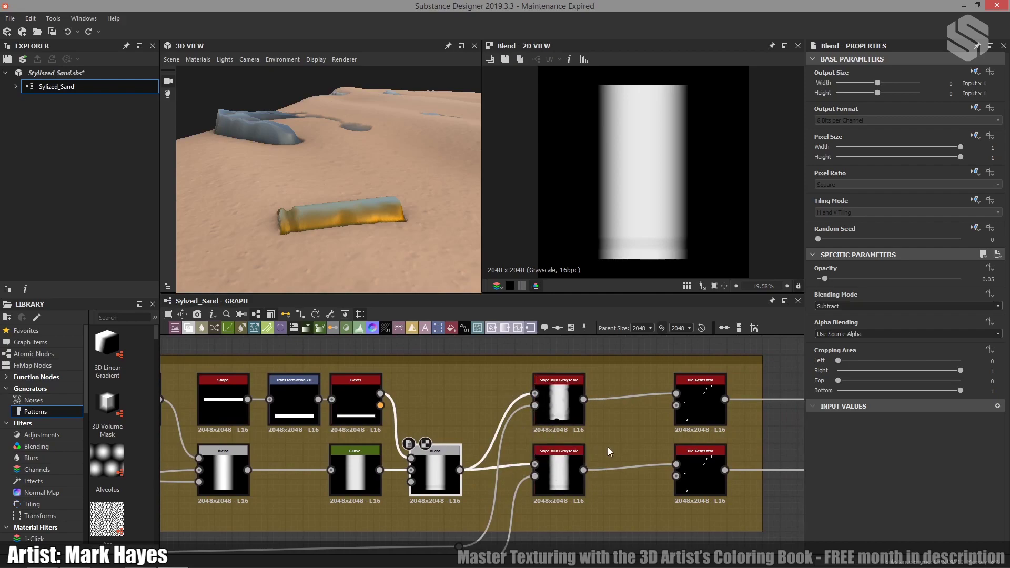
- Inspect the lower bullet Slope Blur Grayscale node
middle_click_drag(607, 447, 556, 435)
left_click(511, 444)
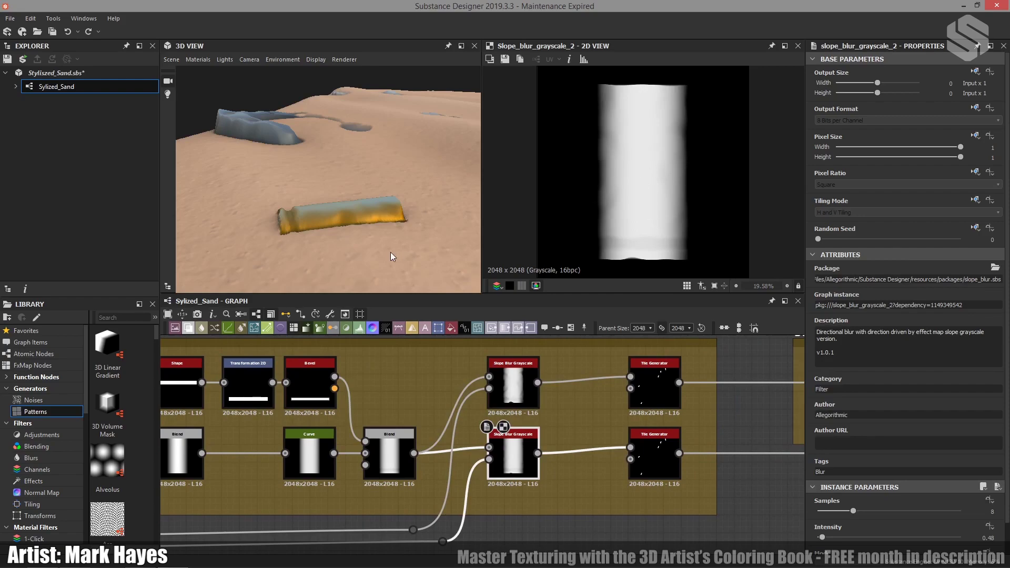
mouse_move(391, 252)
left_mouse_down()
mouse_move(427, 285)
mouse_move(417, 251)
mouse_move(390, 250)
left_mouse_up()
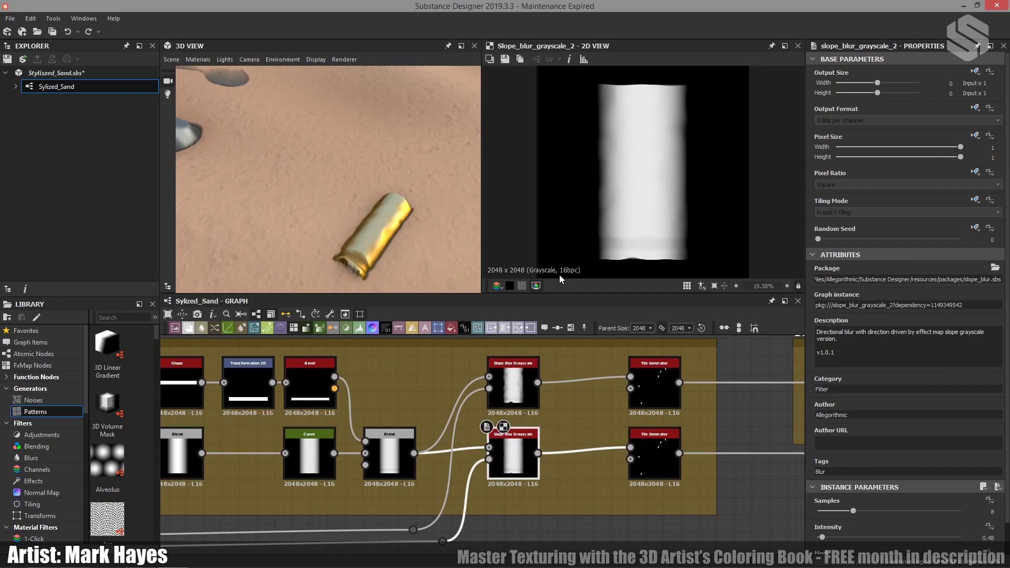
- Inspect the upper Slope Blur Grayscale: Min mode, Intensity 1.31, 8 samples, giving rough bar edges
left_click(519, 378)
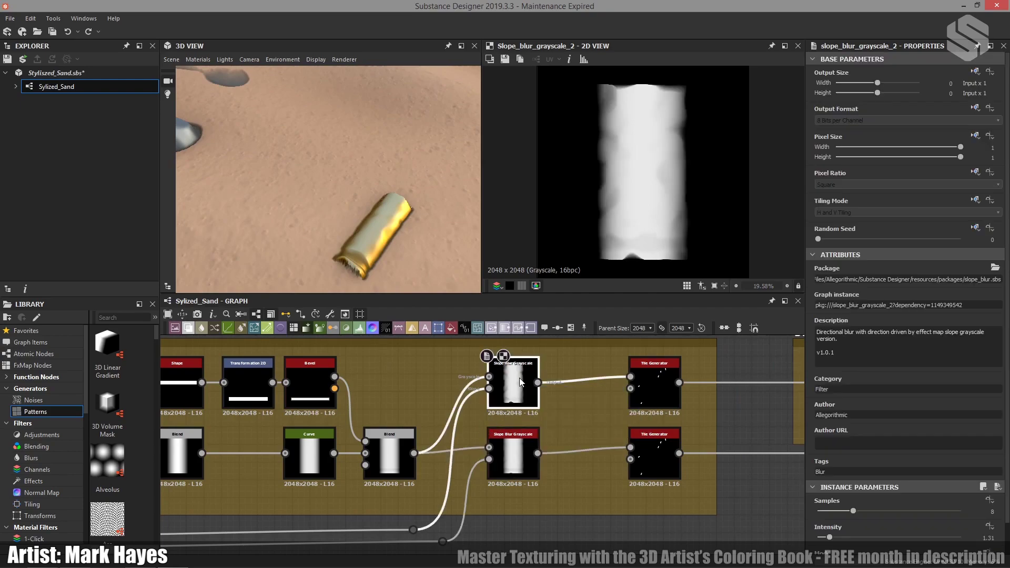
scroll(883, 443, "down", 1)
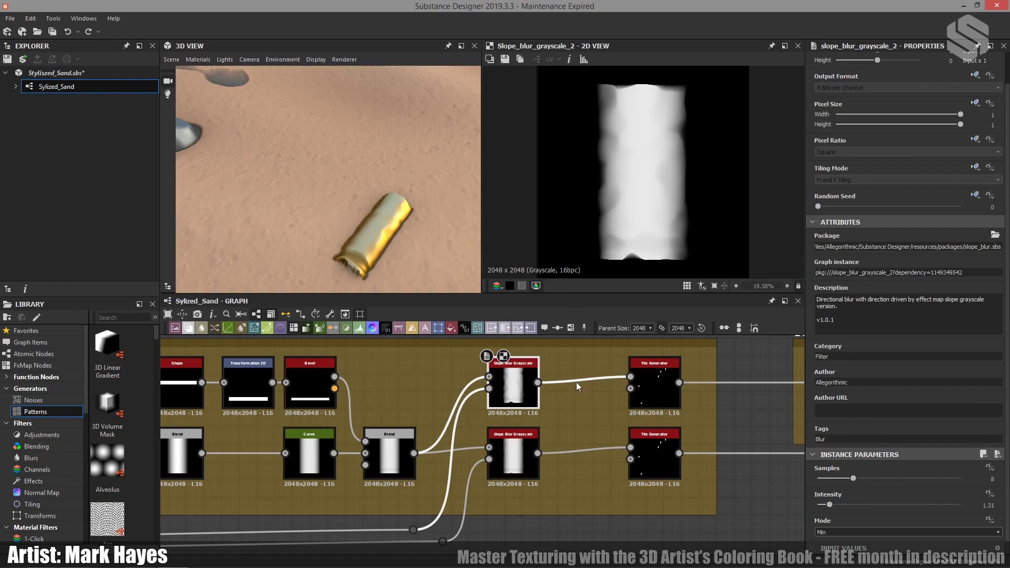
middle_click_drag(687, 397, 559, 421)
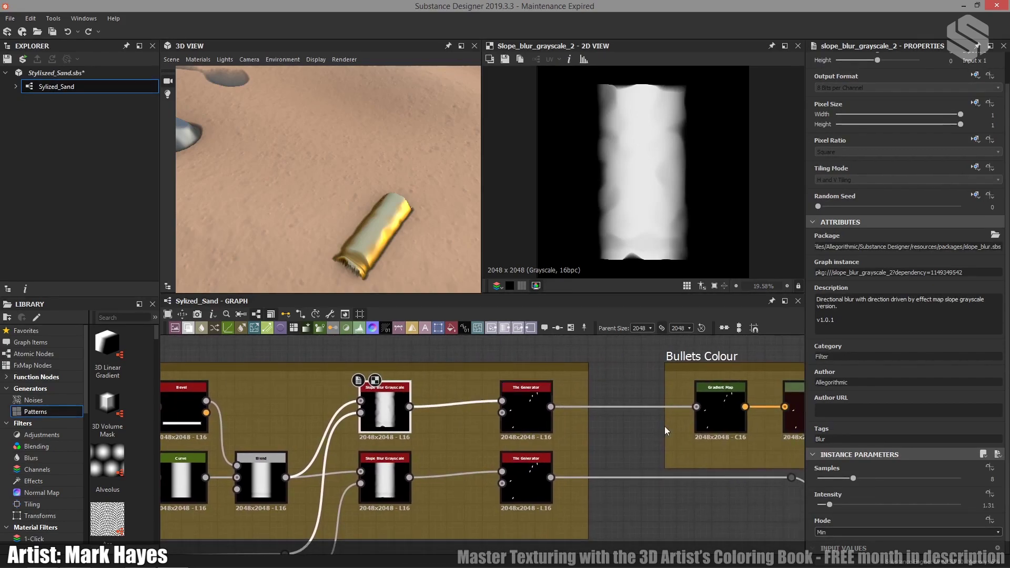
middle_click_drag(478, 448, 545, 408)
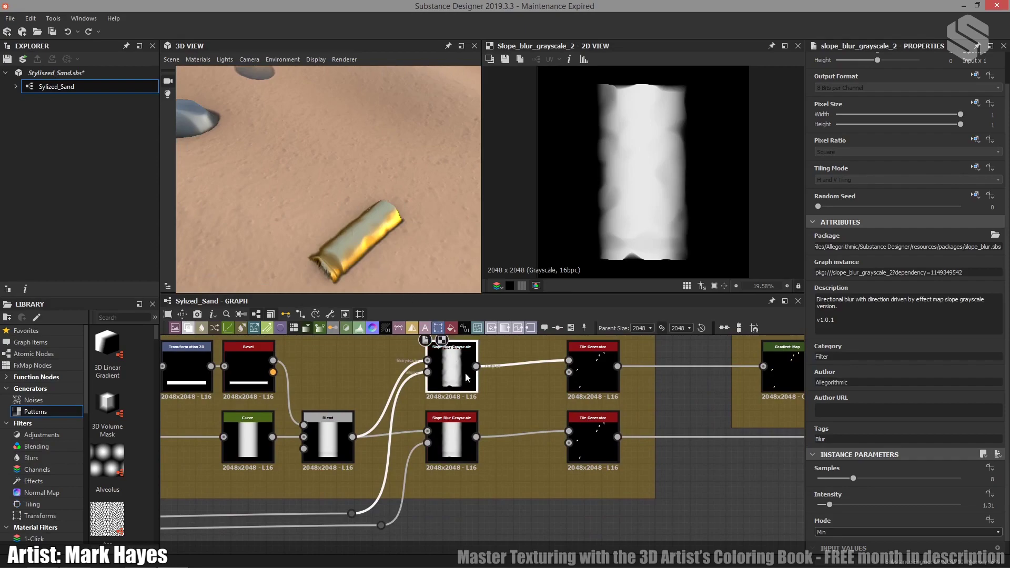
scroll(473, 381, "down", 3)
- Pan past the HorseShoe frame and zoom the graph in on the Height Blend frame
scroll(461, 398, "down", 3)
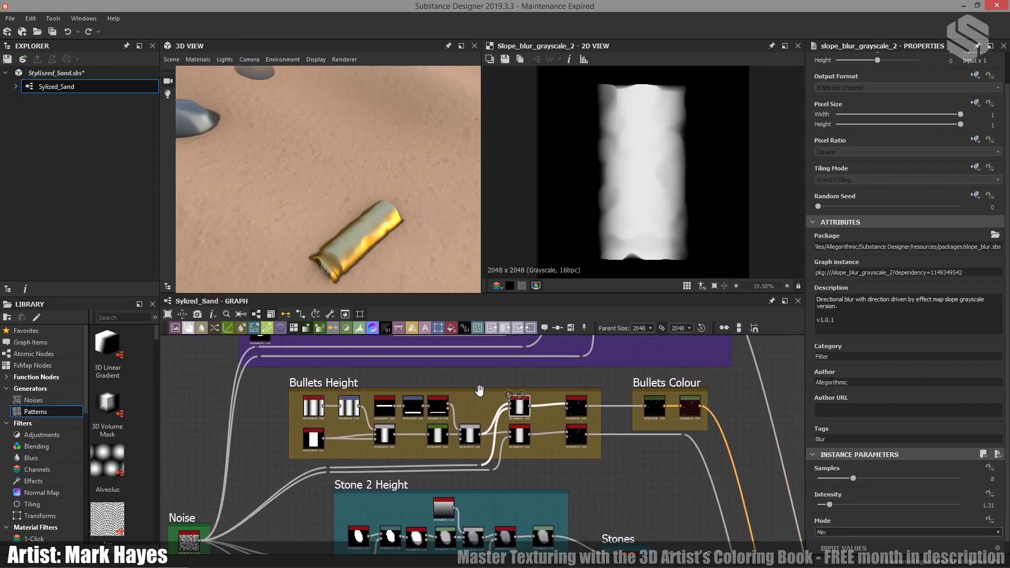
middle_click_drag(461, 398, 474, 481)
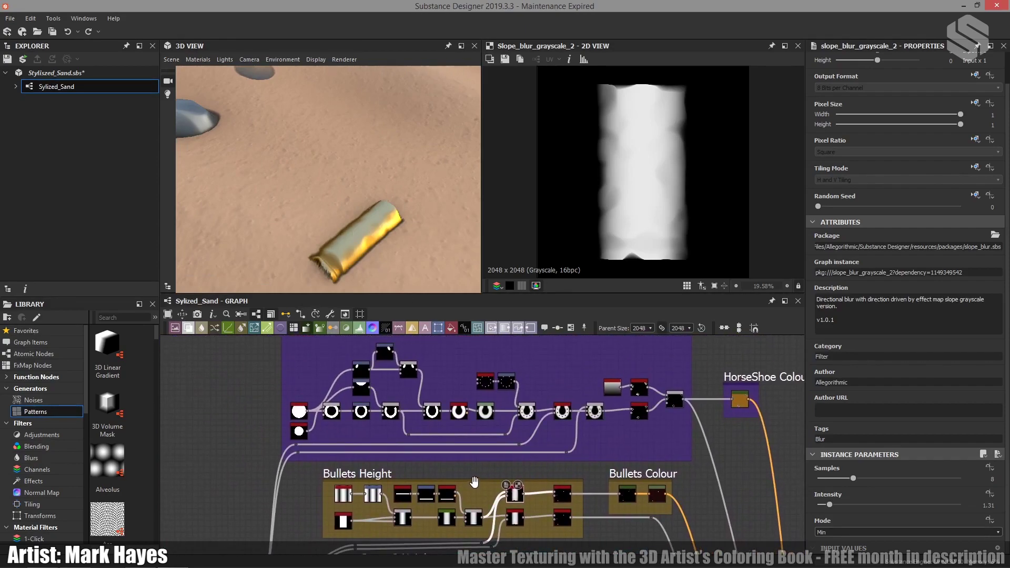
scroll(472, 463, "down", 1)
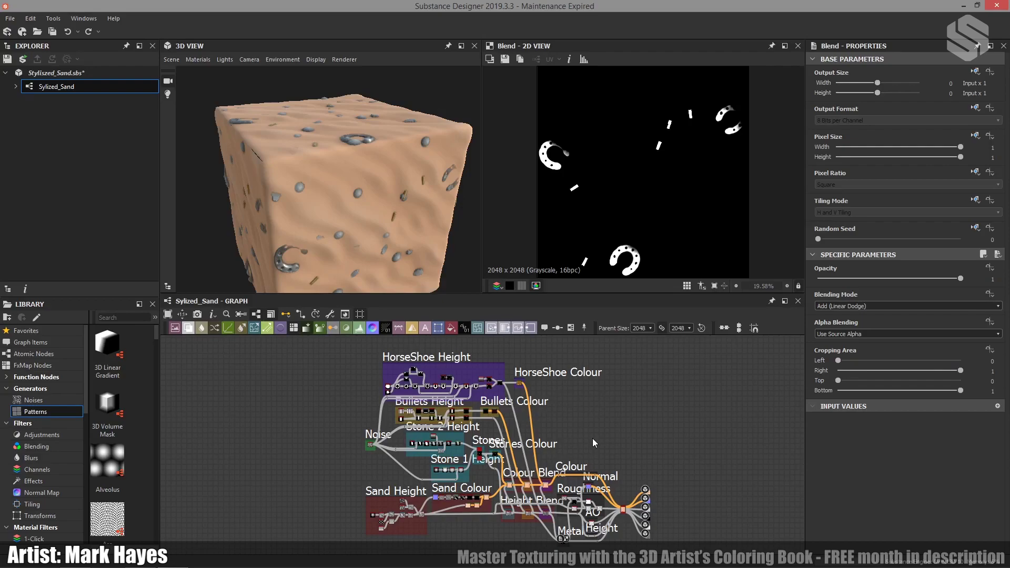
scroll(542, 486, "up", 4)
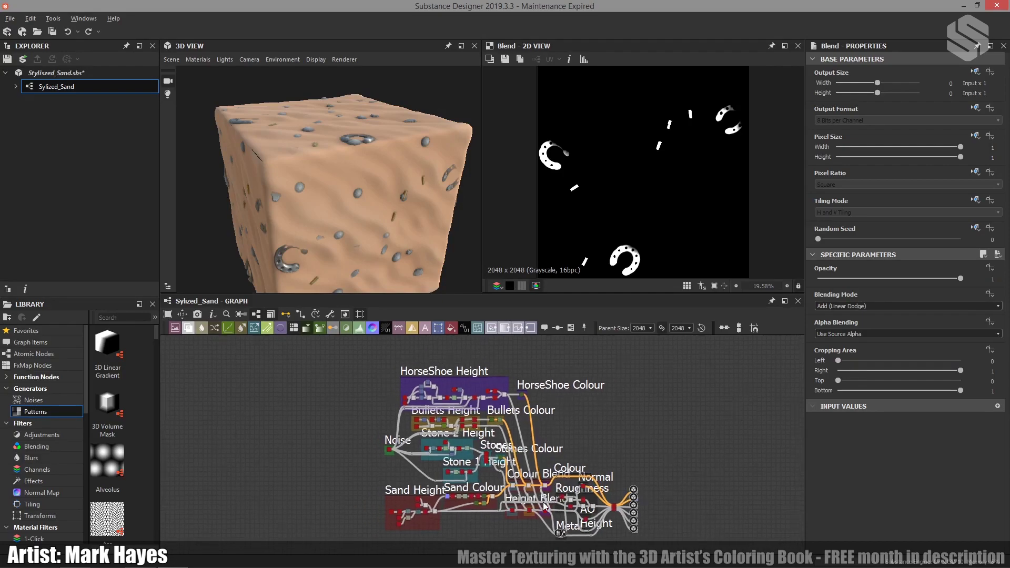
scroll(516, 433, "up", 6)
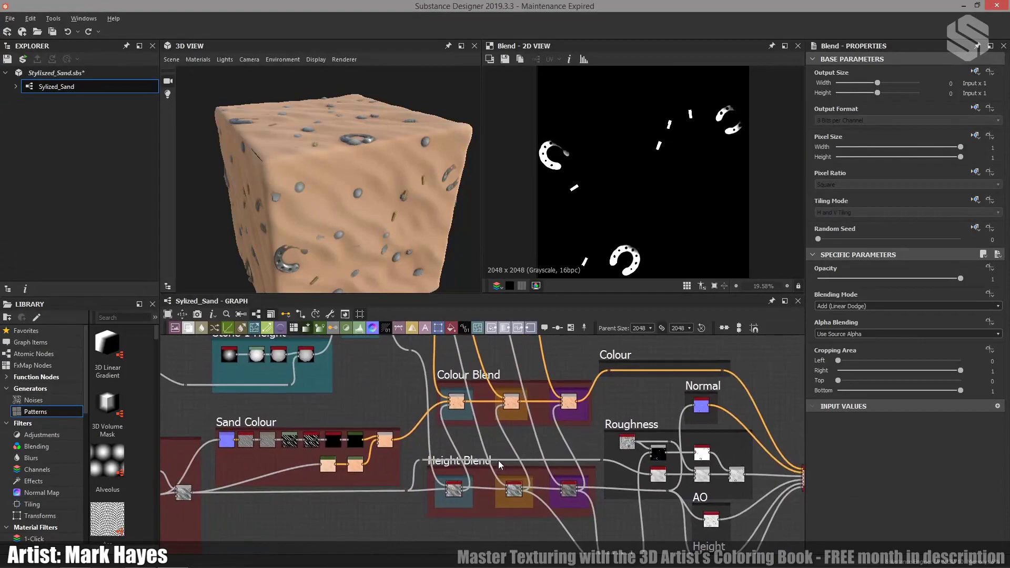
scroll(483, 418, "up", 3)
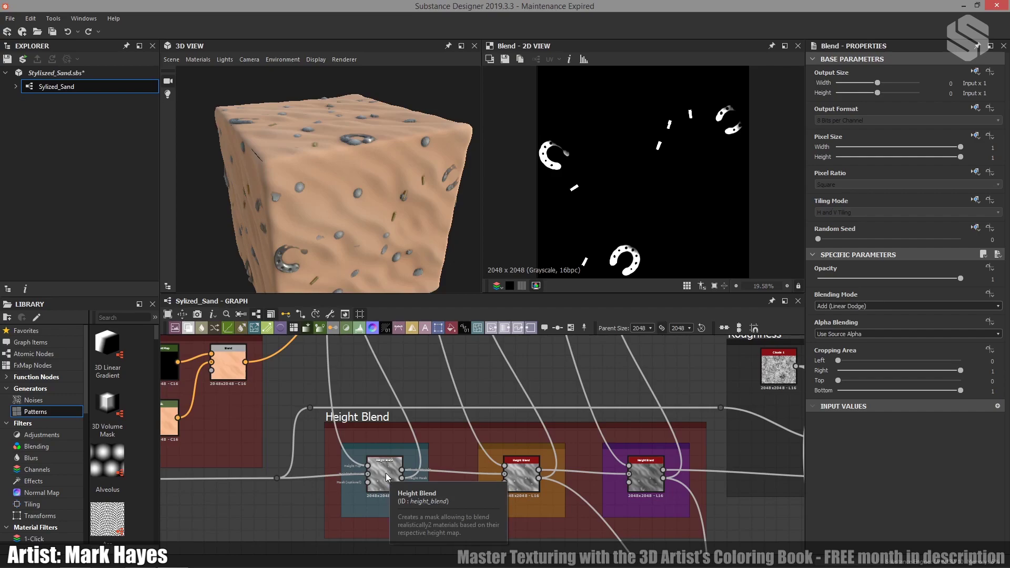
- Select the first Height Blend and lower its Height Offset to 0.36
left_click(387, 475)
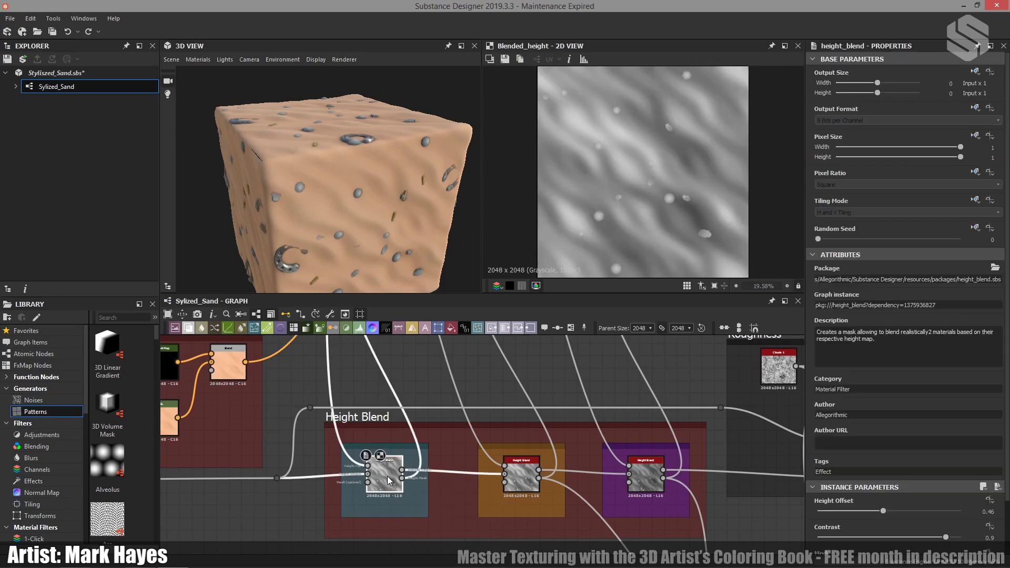
mouse_move(336, 156)
left_mouse_down()
mouse_move(367, 210)
mouse_move(326, 104)
mouse_move(278, 29)
mouse_move(367, 166)
mouse_move(332, 159)
left_mouse_up()
scroll(914, 445, "down", 2)
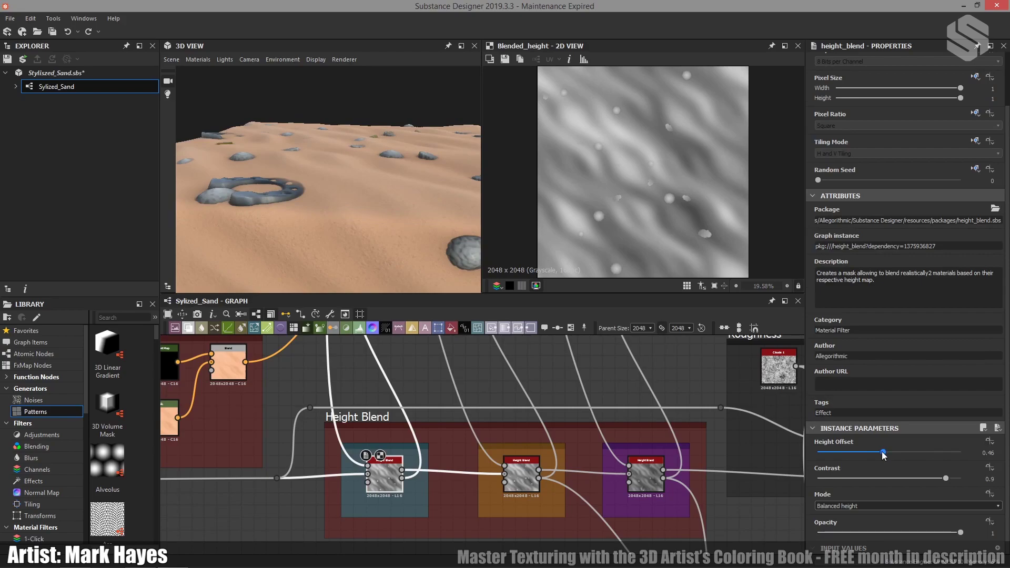
left_click_drag(882, 451, 870, 451)
left_click_drag(389, 247, 355, 245)
- Test a higher Height Offset while orbiting the stones, then undo back to 0.36
left_click_drag(869, 451, 916, 458)
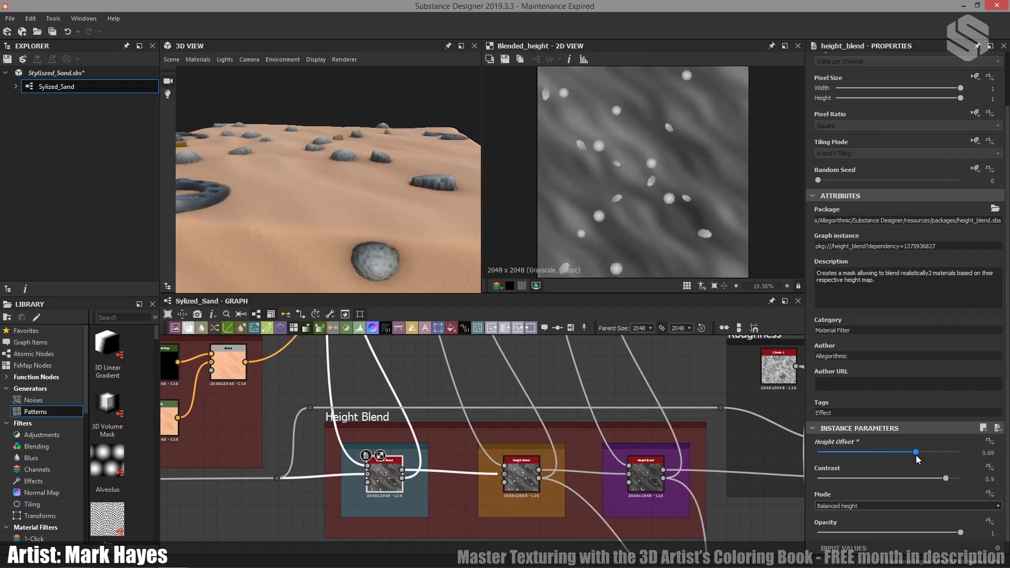
left_click_drag(402, 249, 410, 182)
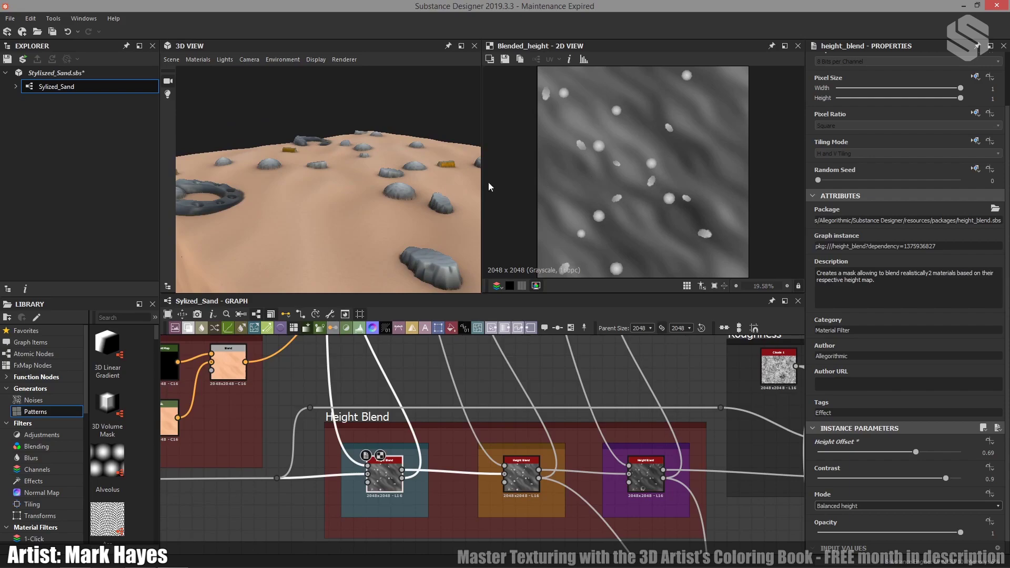
left_click_drag(415, 205, 365, 214)
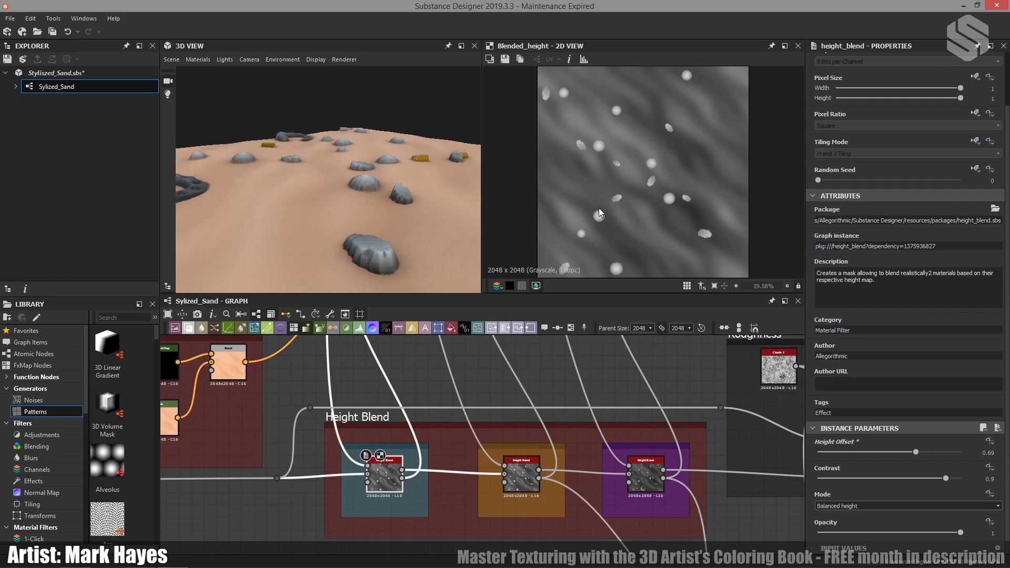
left_click_drag(329, 196, 377, 214)
left_click_drag(374, 177, 380, 241)
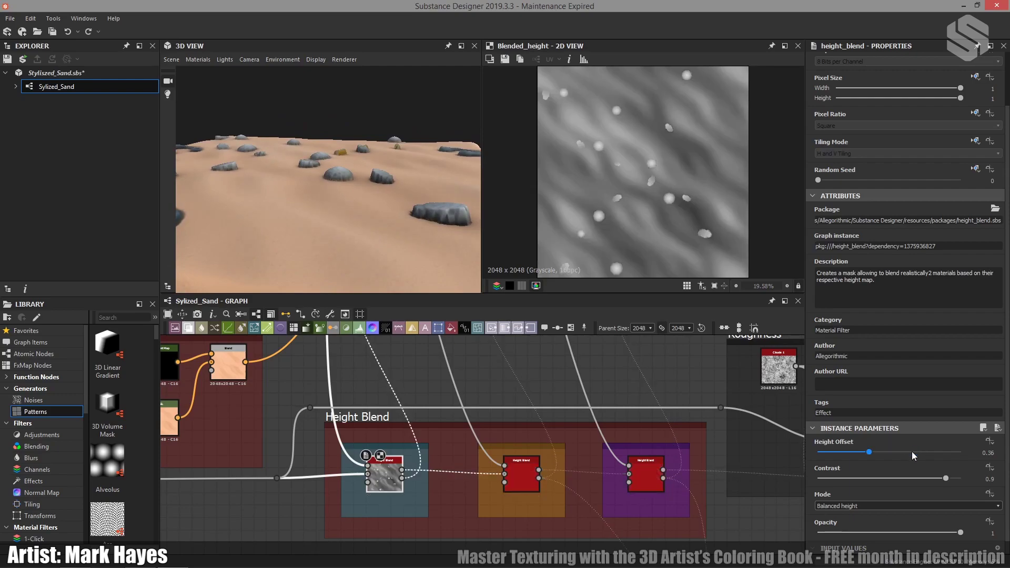
key("ctrl+z")
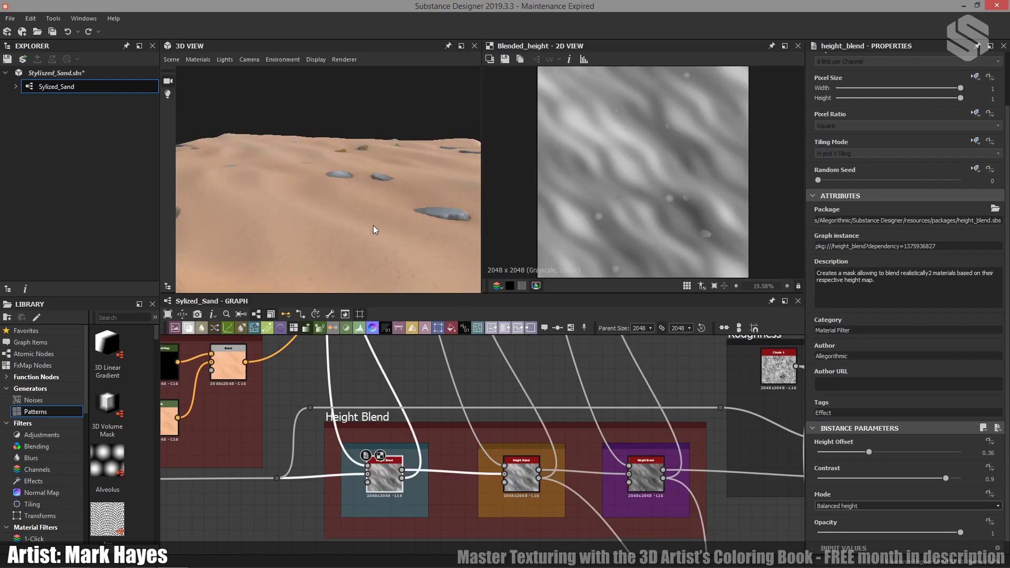
left_click_drag(373, 225, 275, 189)
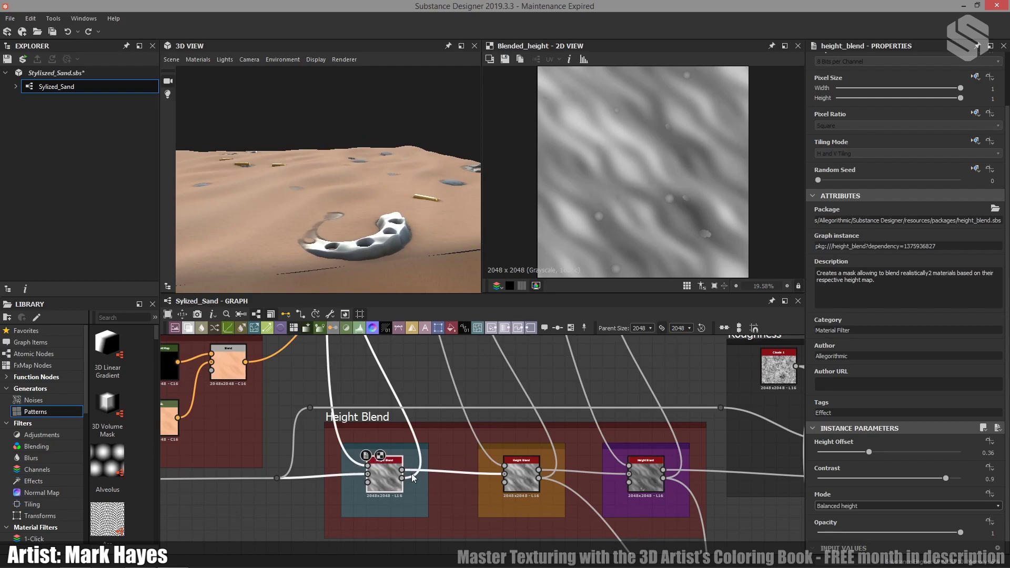
- Preview the first Height Blend node's height mask
scroll(402, 478, "up", 5)
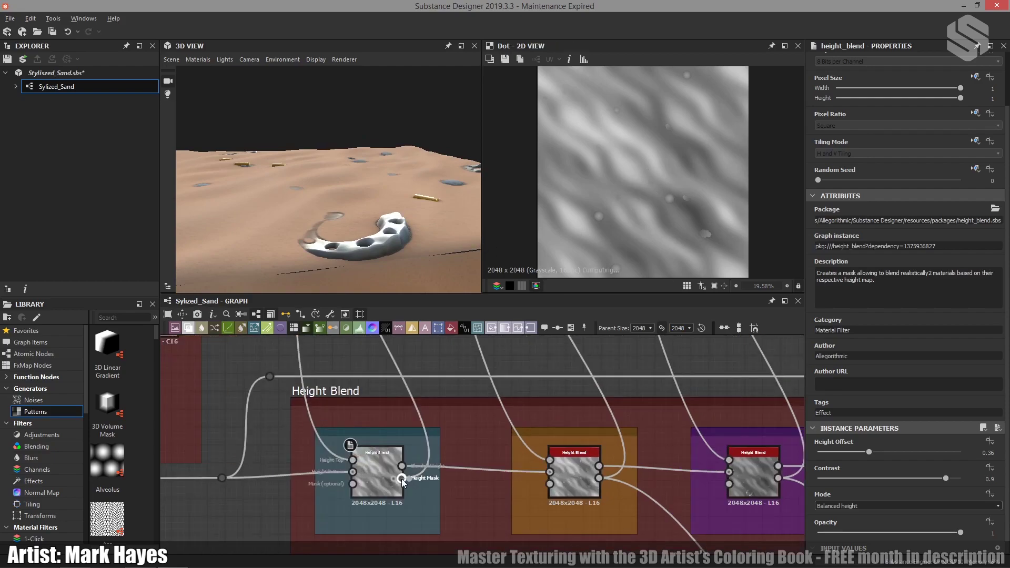
left_click(401, 479)
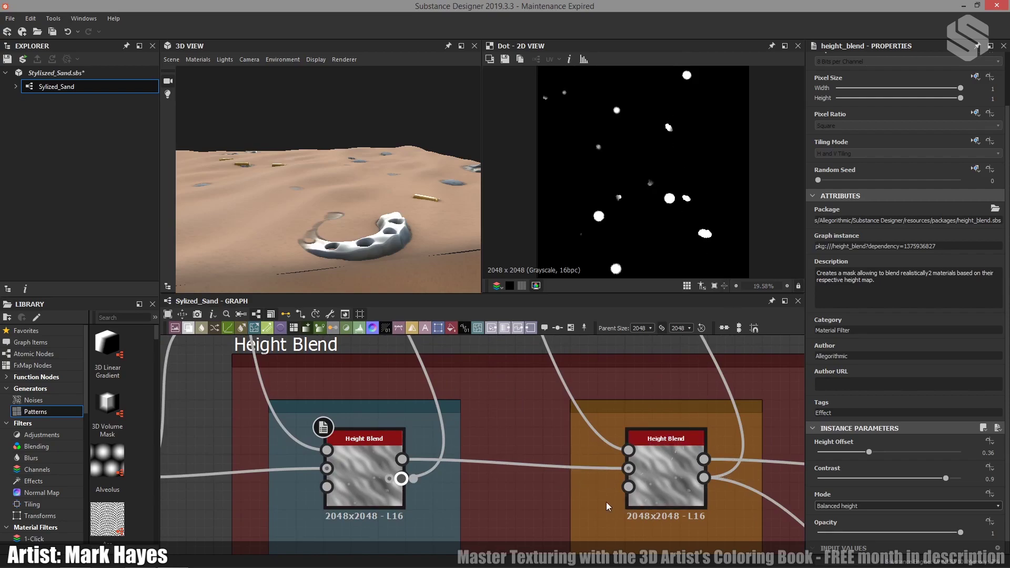
scroll(605, 506, "down", 4)
scroll(555, 494, "down", 5)
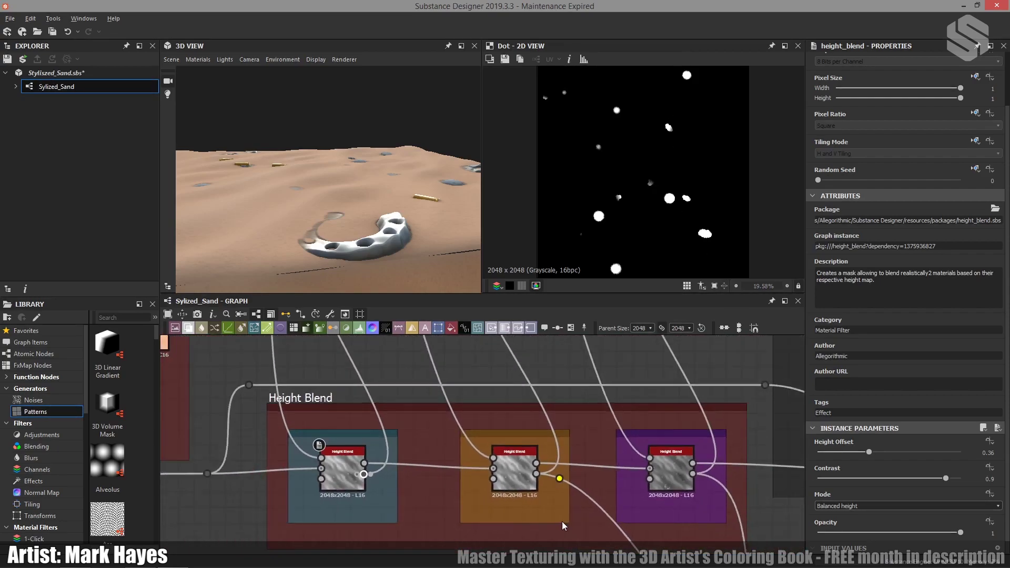
- Preview the Metal frame's Add (Linear Dodge) Blend of white horseshoes and bullet pieces
middle_click_drag(551, 523, 488, 451)
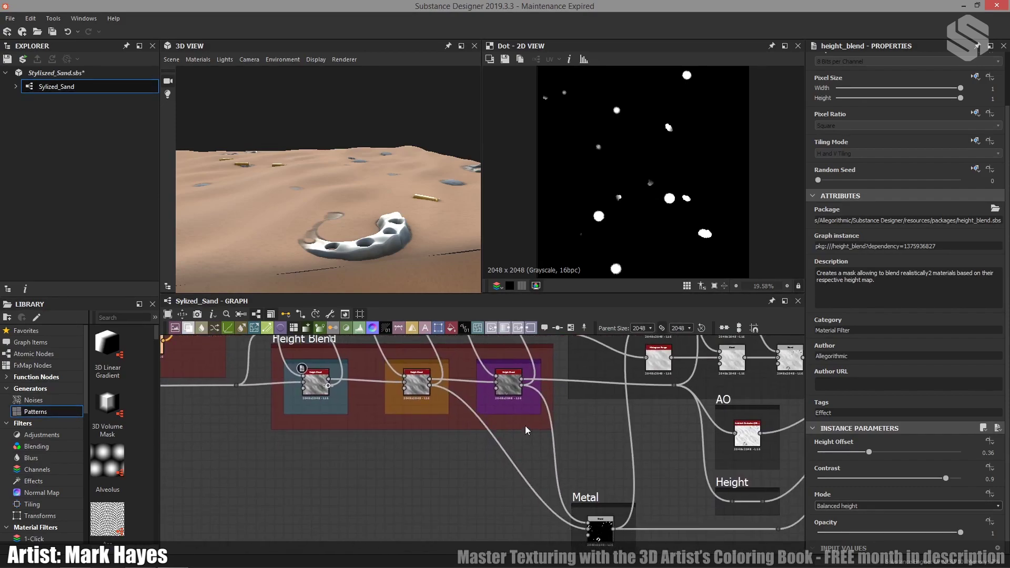
double_click(601, 529)
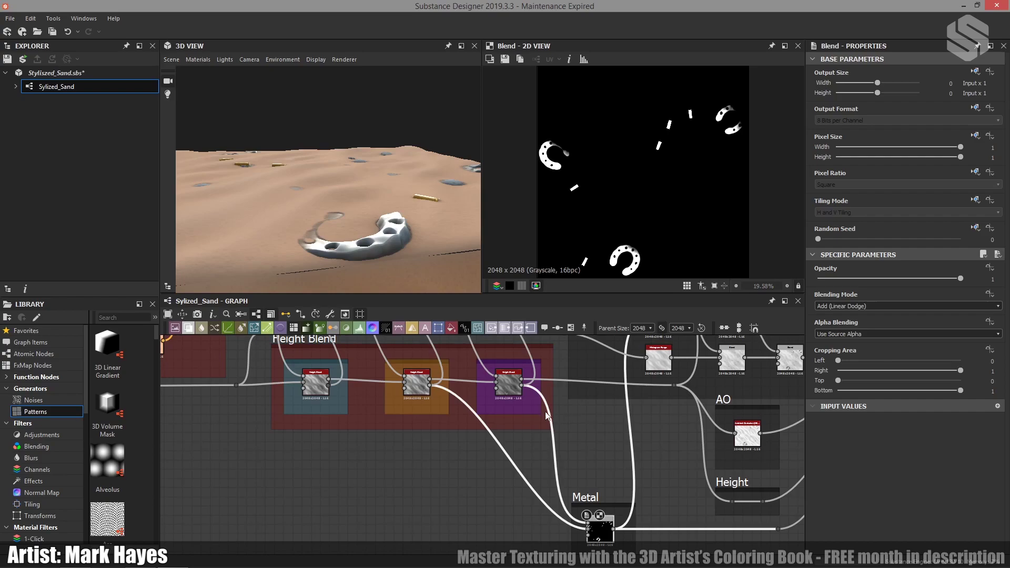
middle_click_drag(464, 391, 505, 468)
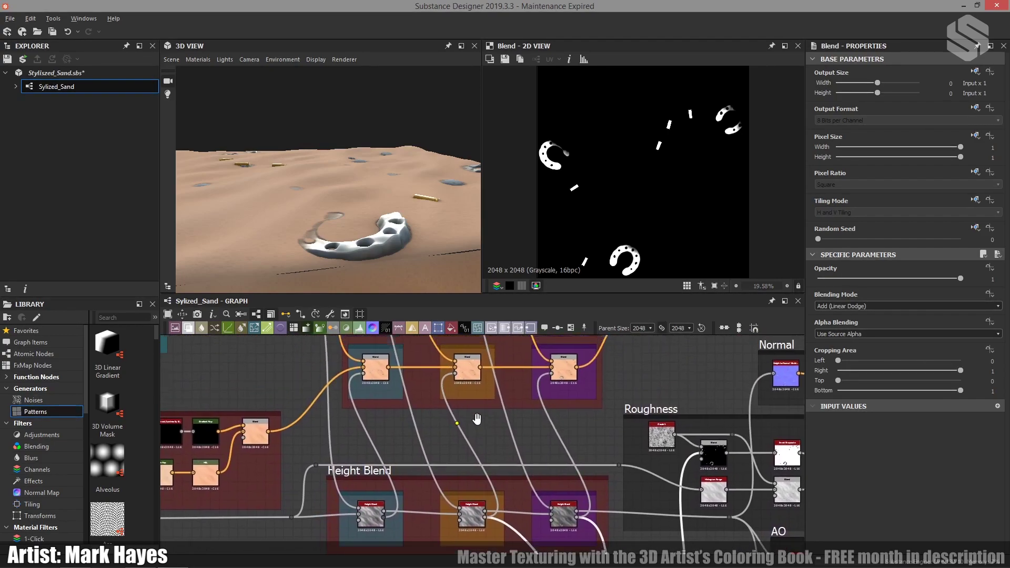
- Compare the stone and bullet Height Blend masks with their Colour Blends, ending on the horseshoe mask
middle_click_drag(465, 388, 474, 422)
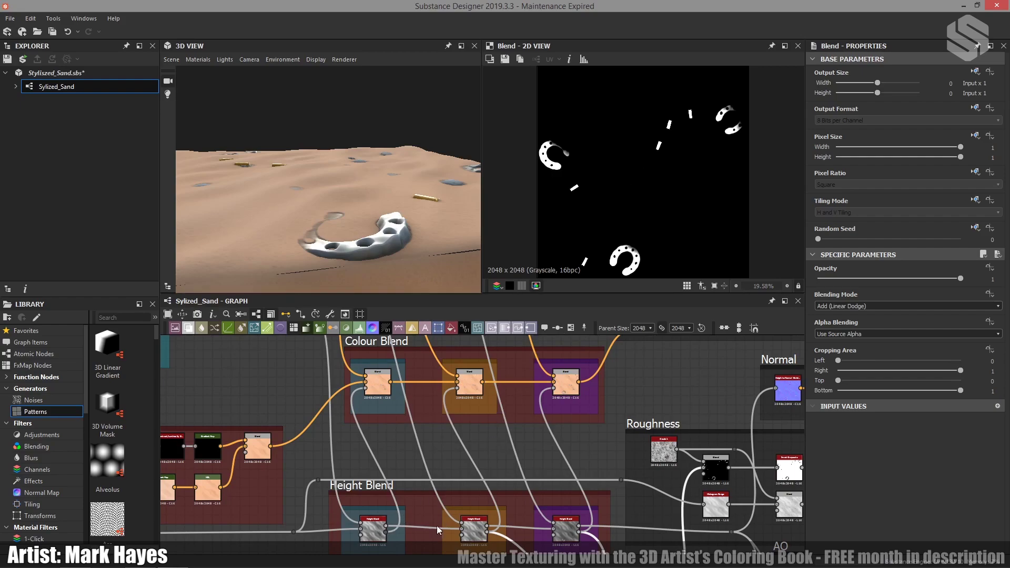
double_click(386, 532)
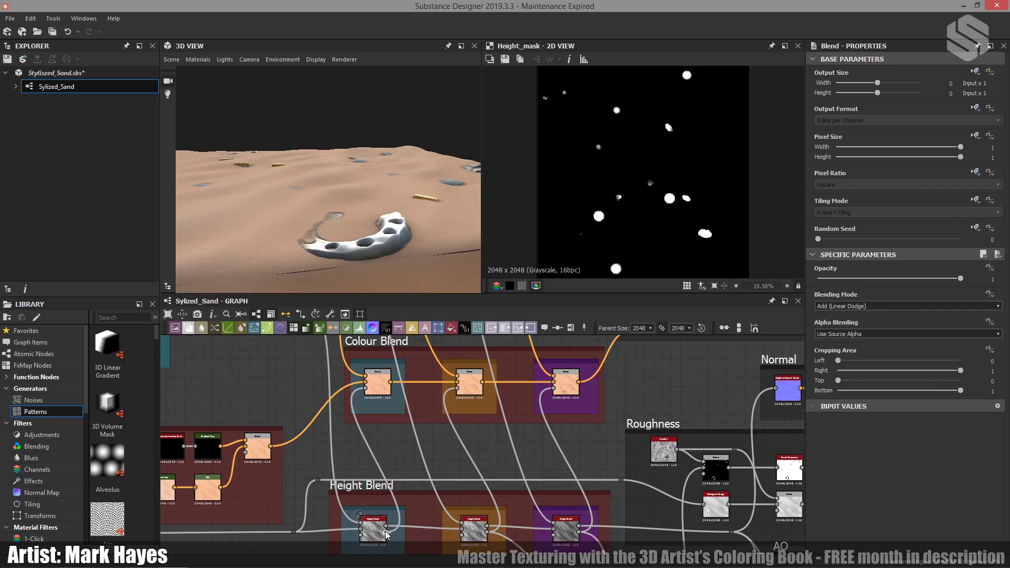
double_click(377, 380)
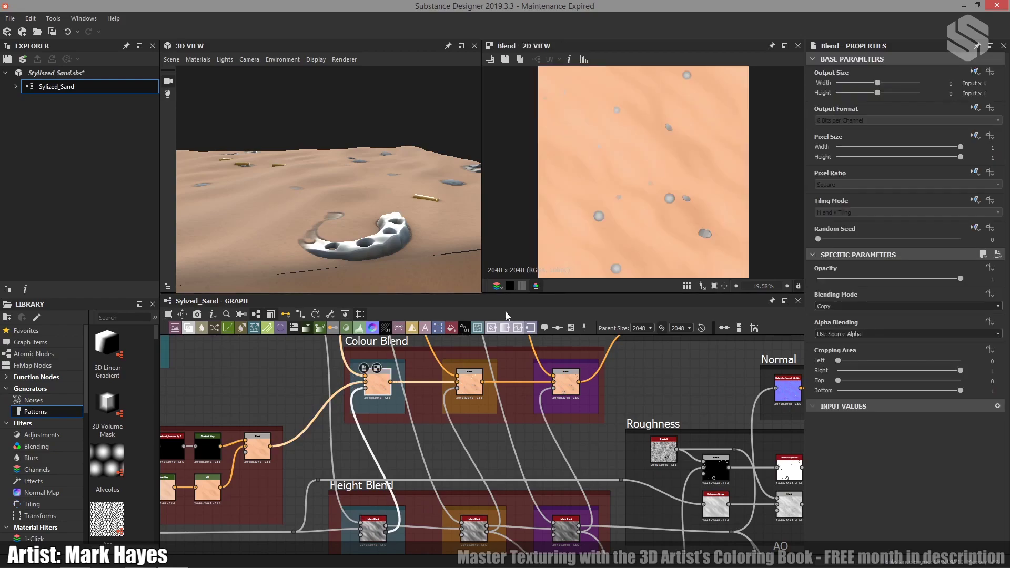
double_click(485, 533)
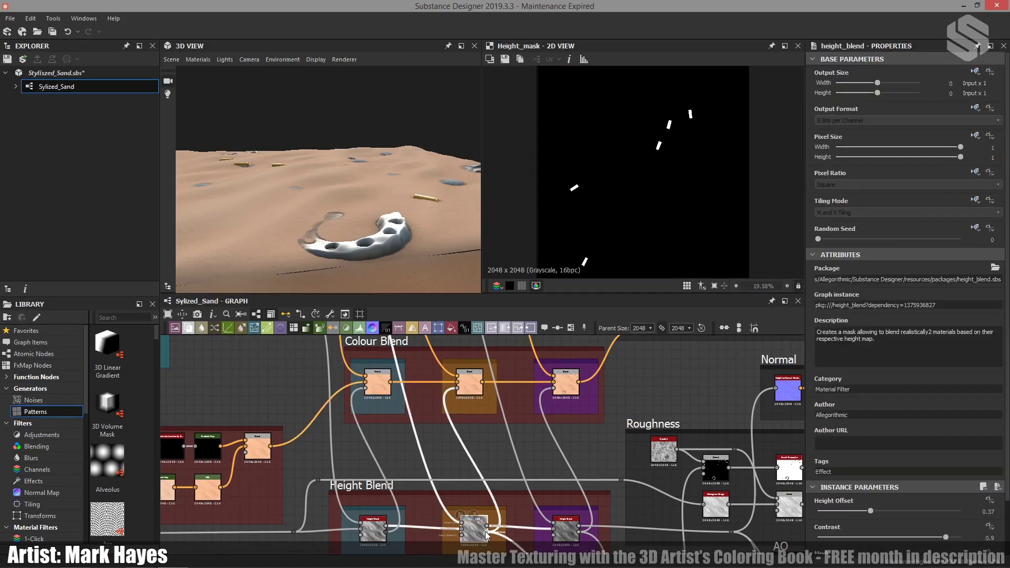
double_click(473, 389)
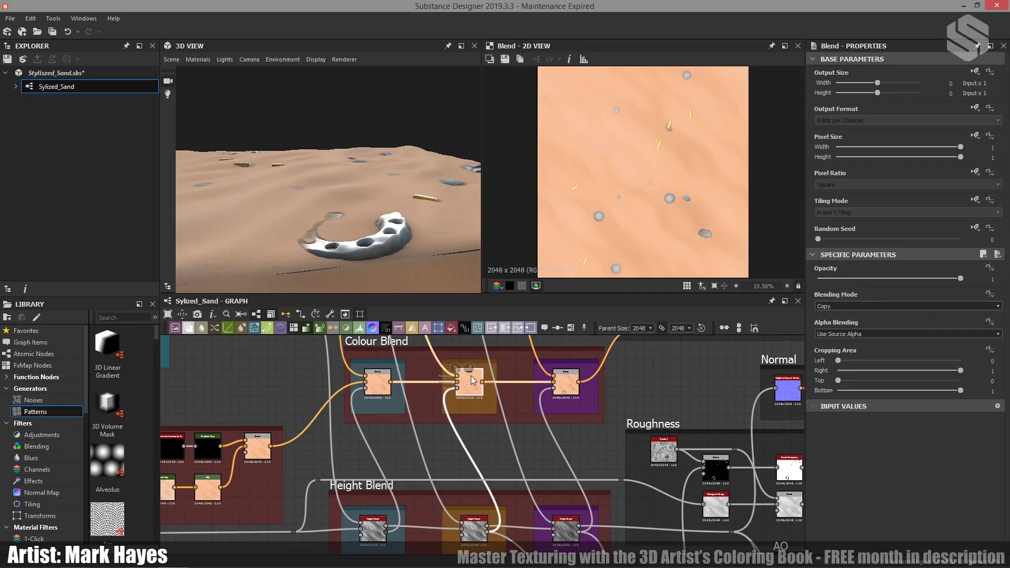
double_click(573, 533)
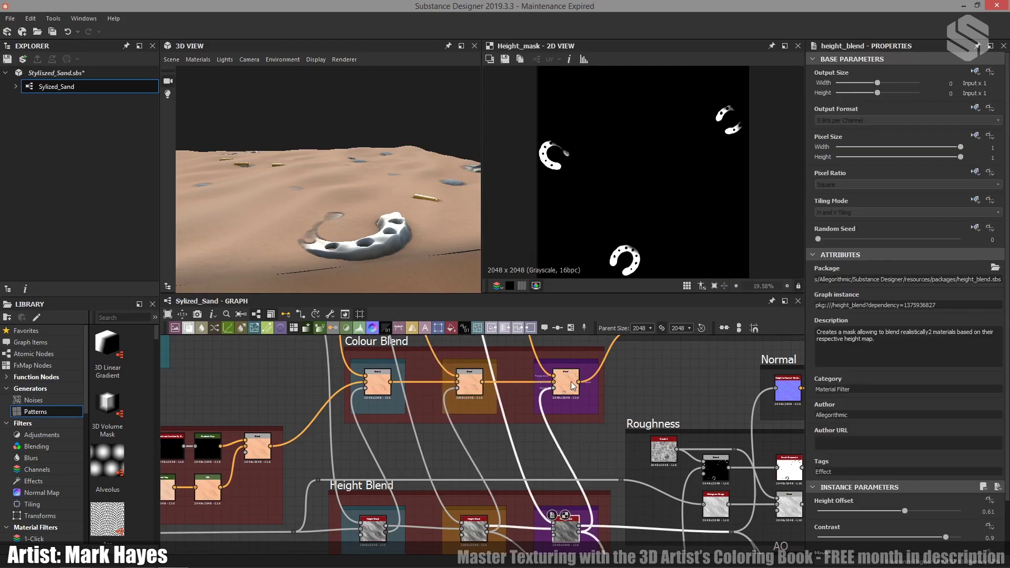